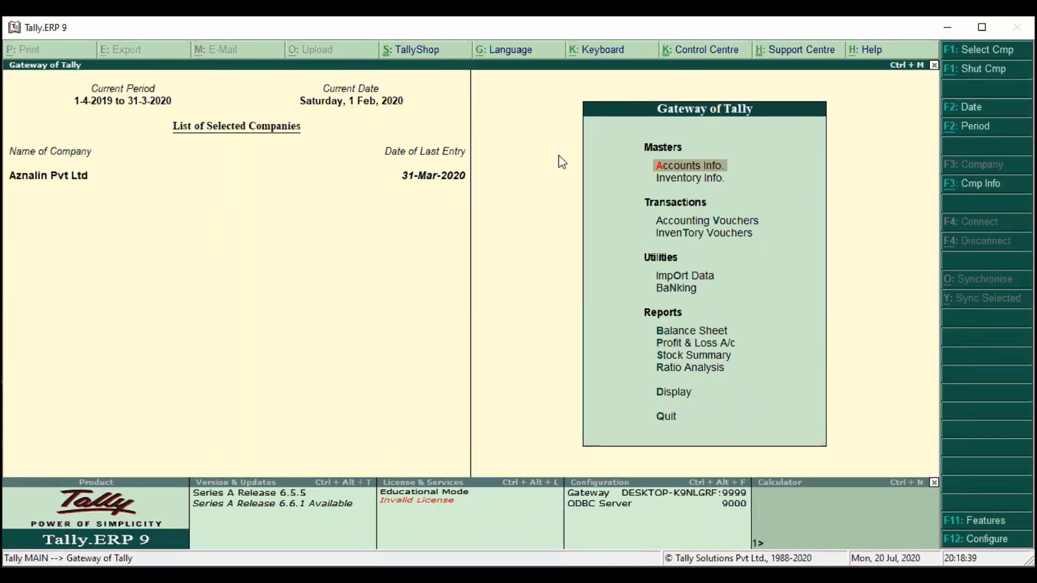
# - Set Use reversing journals and optional vouchers to Yes in the company's Accounting Features and accept the settings
pyautogui.press('F11')
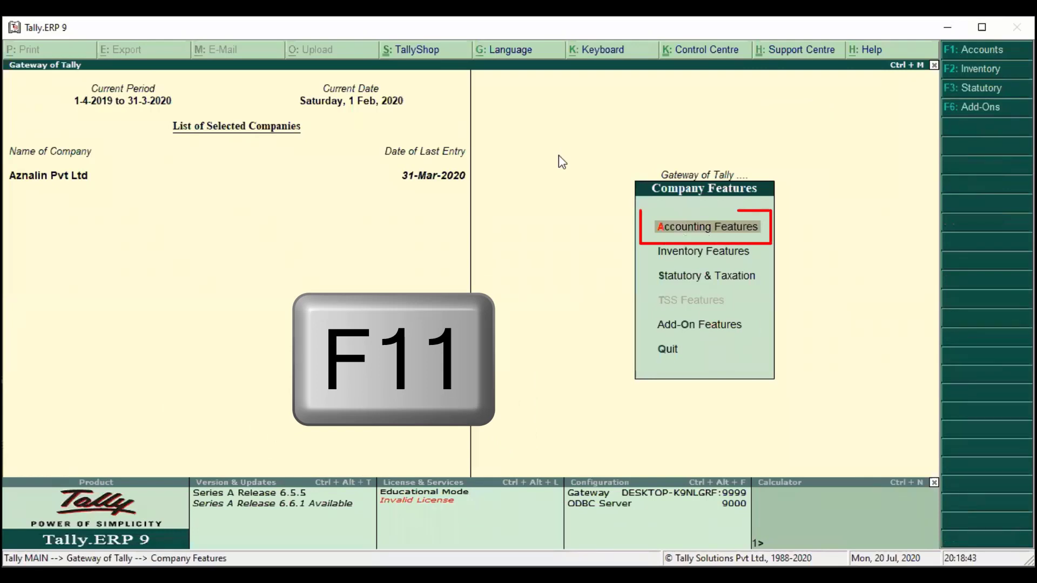
pyautogui.press('Return')
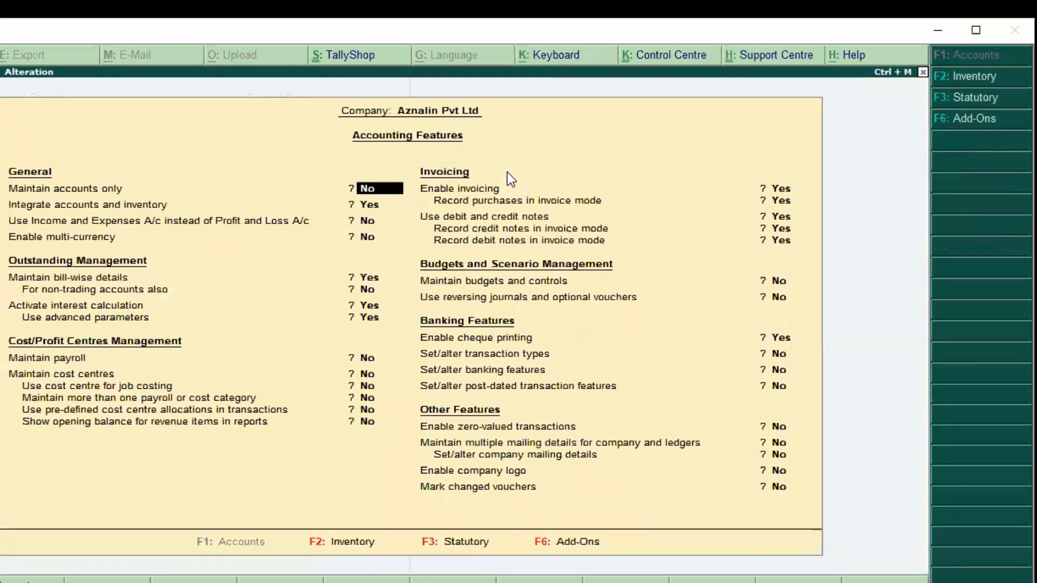
pyautogui.press('Return')
pyautogui.press('Return')
pyautogui.press('Return')
pyautogui.press('Return')
pyautogui.press('Return')
pyautogui.press('Return')
pyautogui.press('Return')
pyautogui.press('Return')
pyautogui.press('Return')
pyautogui.press('Return')
pyautogui.press('Return')
pyautogui.press('Return')
pyautogui.press('Return')
pyautogui.press('Return')
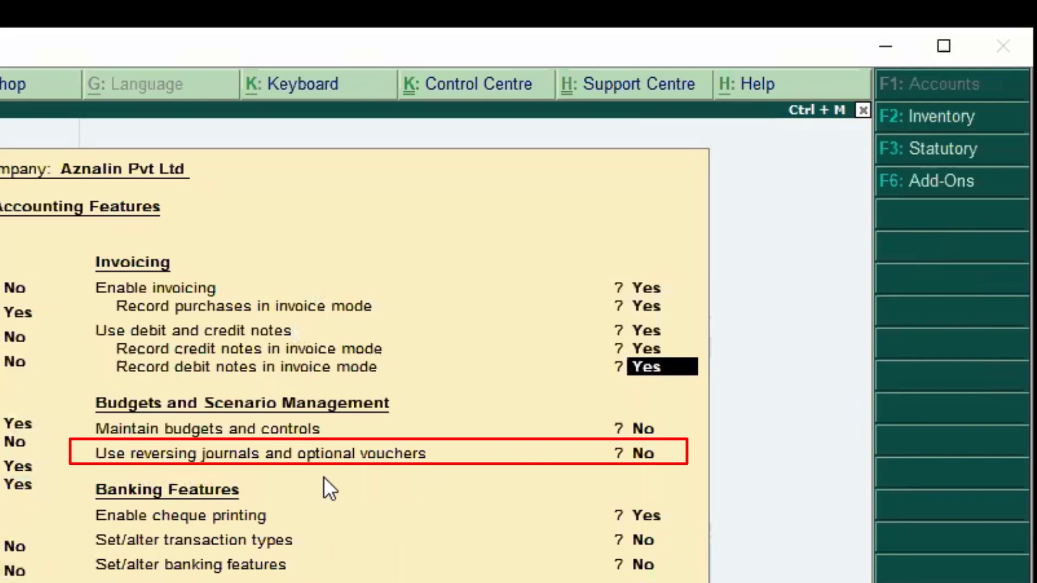
pyautogui.press('Return')
pyautogui.press('Return')
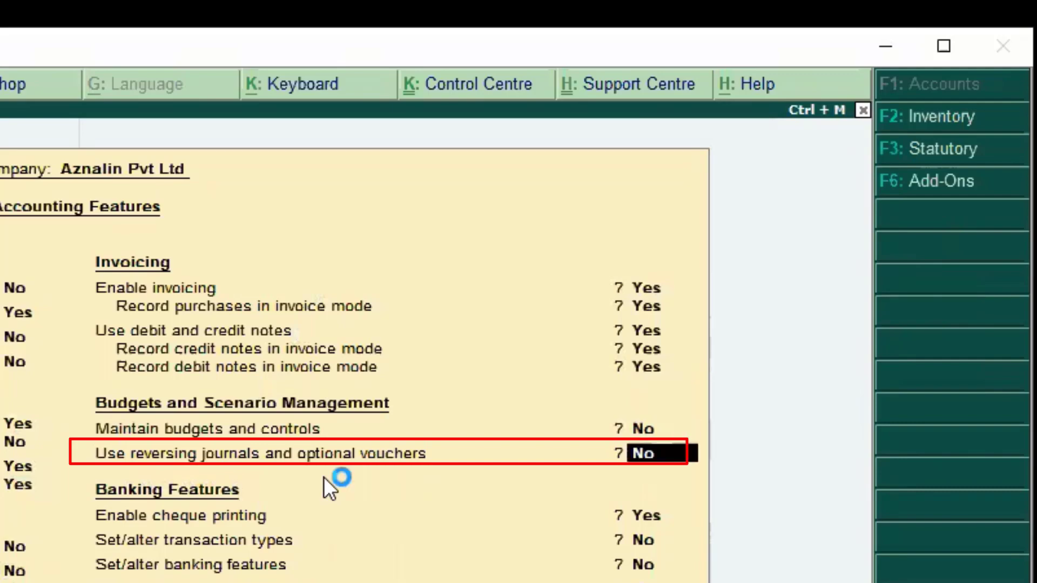
pyautogui.write('y')
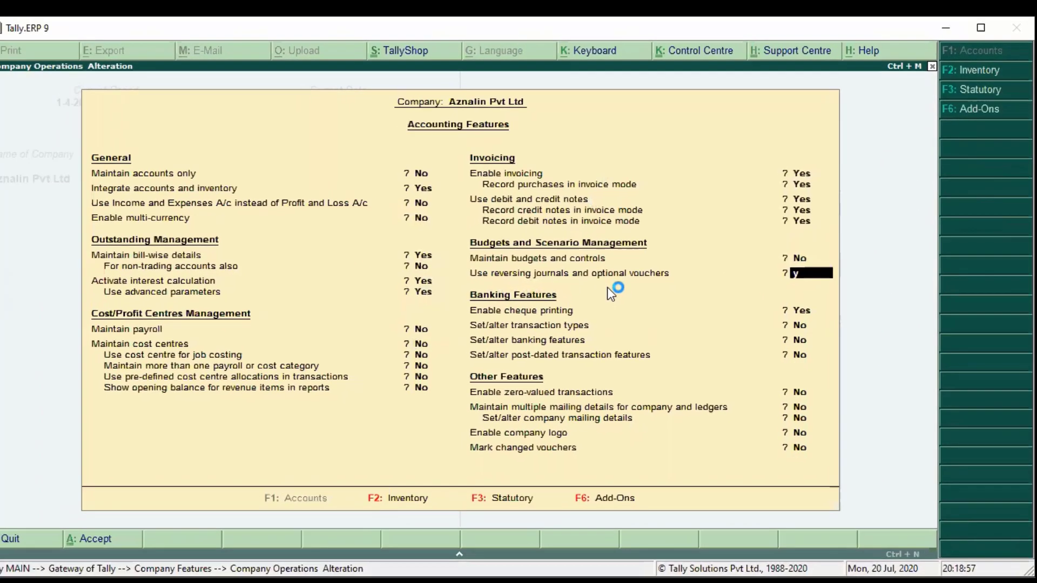
pyautogui.press('Return')
pyautogui.press('Return')
pyautogui.press('Return')
pyautogui.press('Return')
pyautogui.press('Return')
pyautogui.press('Return')
pyautogui.press('Return')
pyautogui.press('Return')
pyautogui.press('Return')
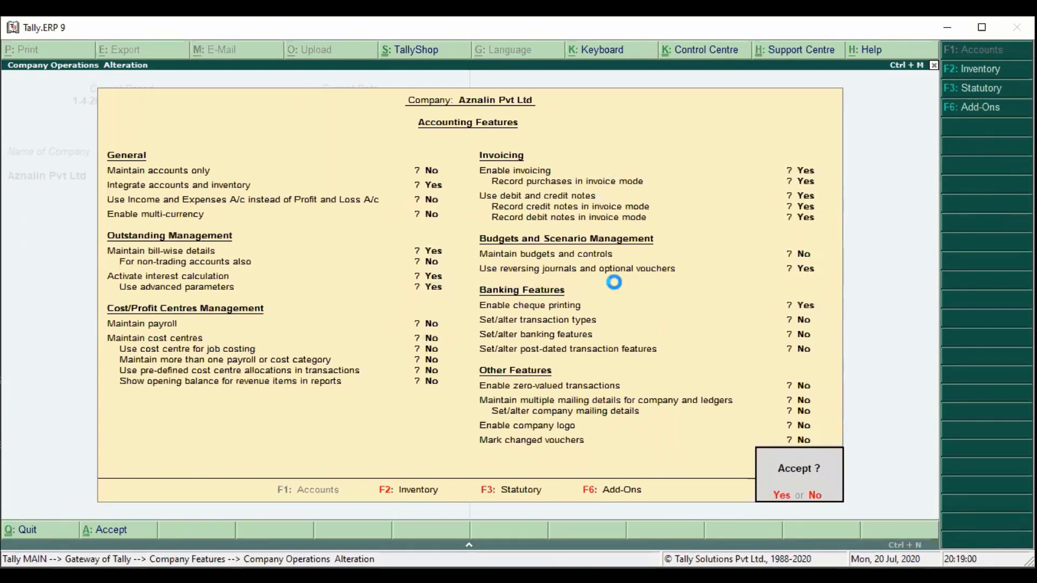
pyautogui.press('y')
pyautogui.press('Escape')
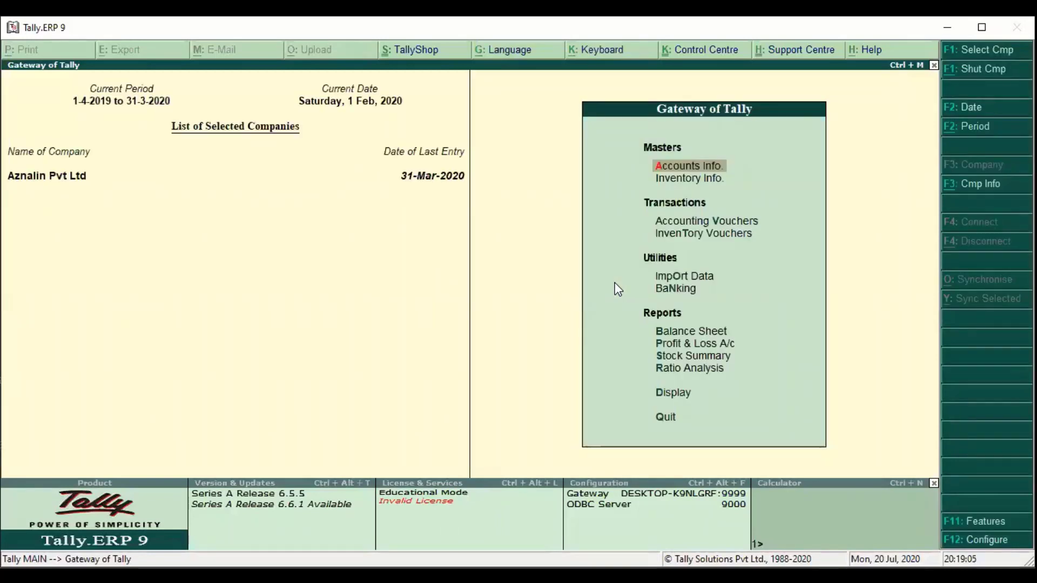
# - Open the 1-Feb-2020 sales voucher for alteration from the Day Book
pyautogui.press('d')
pyautogui.press('Return')
pyautogui.press('Down')
pyautogui.press('Down')
pyautogui.press('Down')
pyautogui.press('Return')
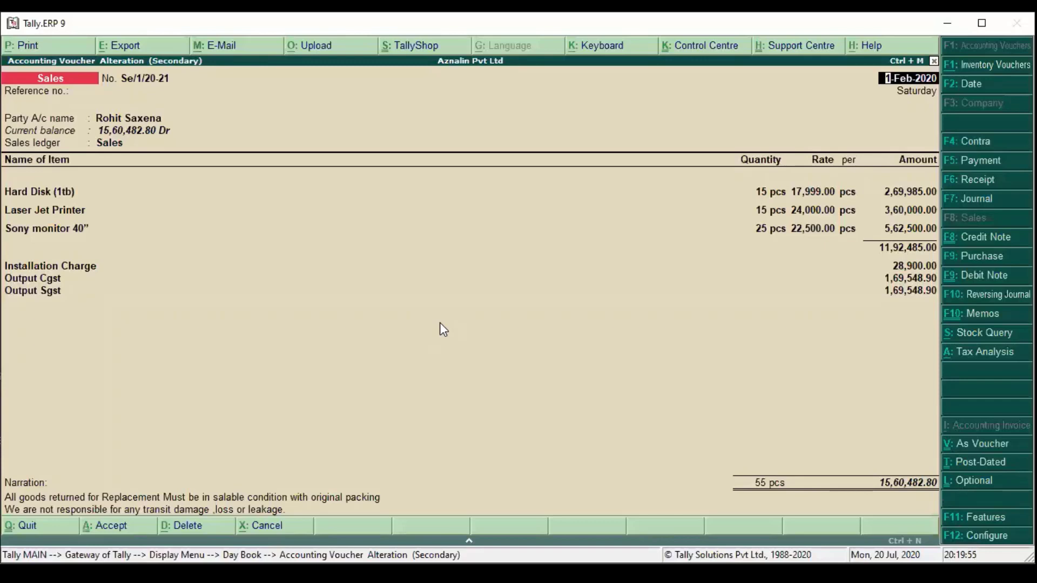
# - Check the sales voucher's print title without printing, and mark the voucher as Optional
pyautogui.hotkey('alt', 'p')
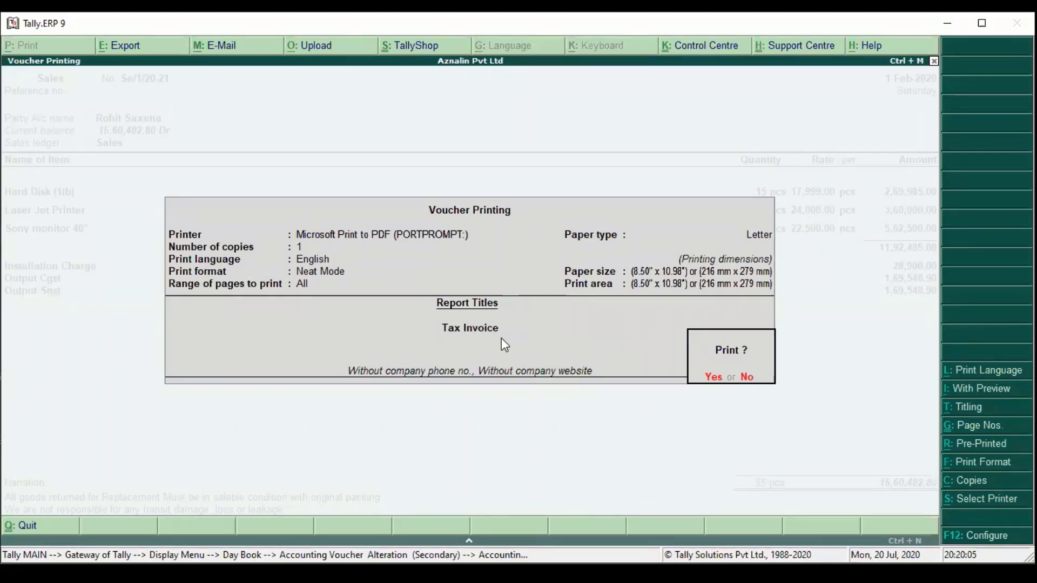
pyautogui.press('Escape')
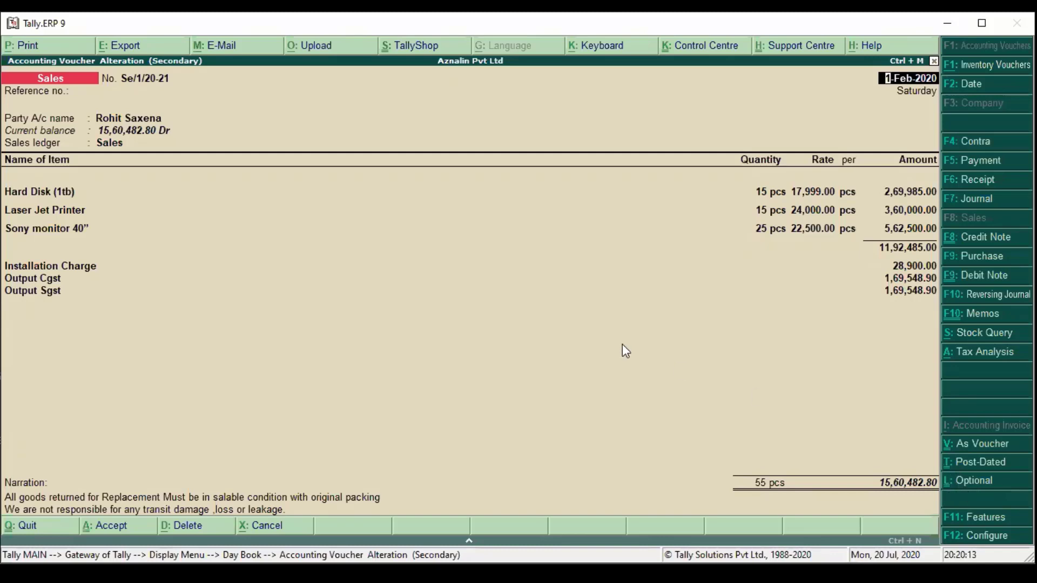
pyautogui.hotkey('ctrl', 'l')
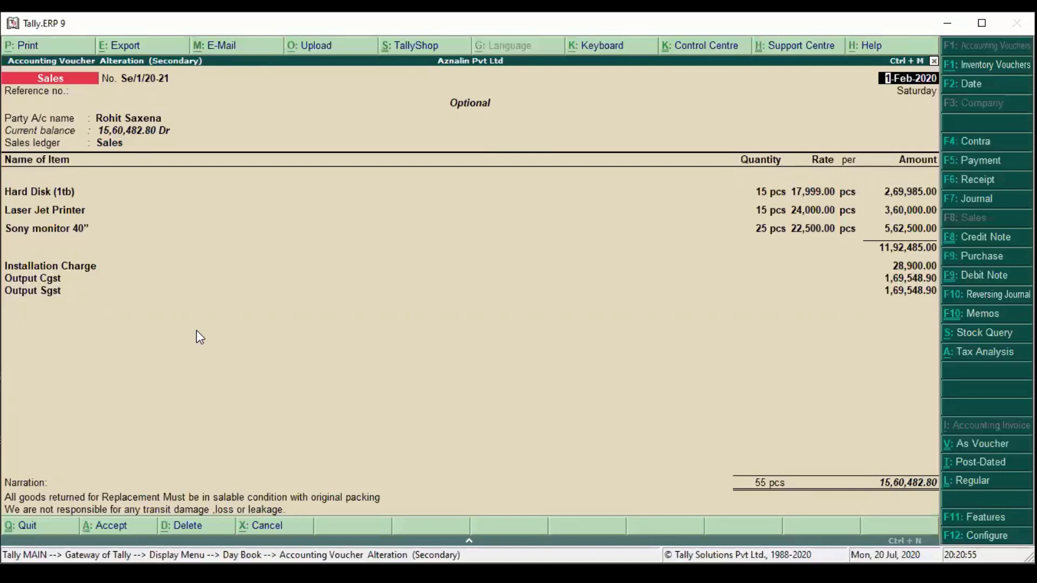
# - Set Print Bank Details to Yes in the voucher's Standard Sales Configuration and choose HDFC BANK as the bank
pyautogui.hotkey('alt', 'p')
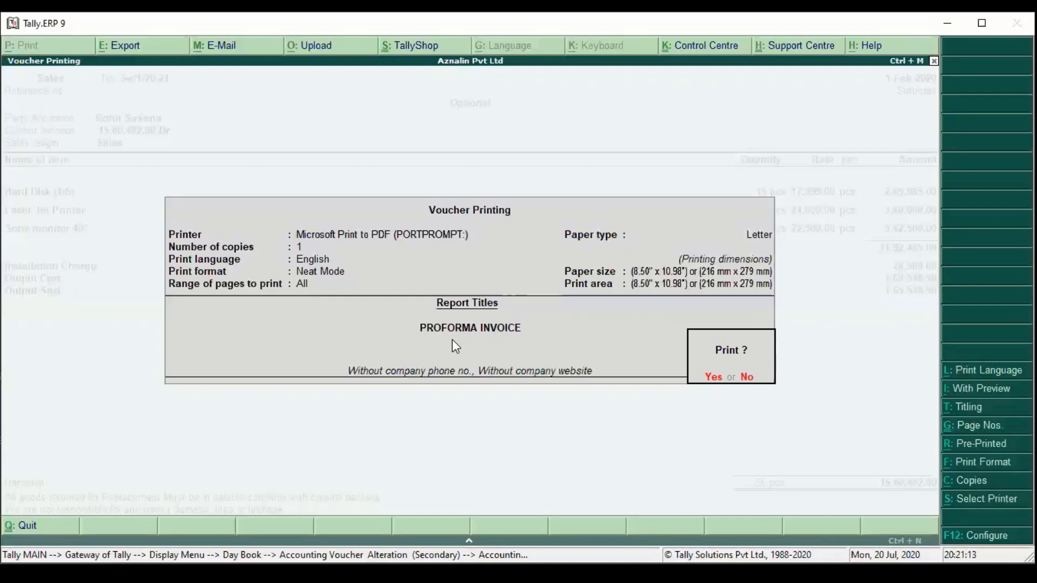
pyautogui.press('F12')
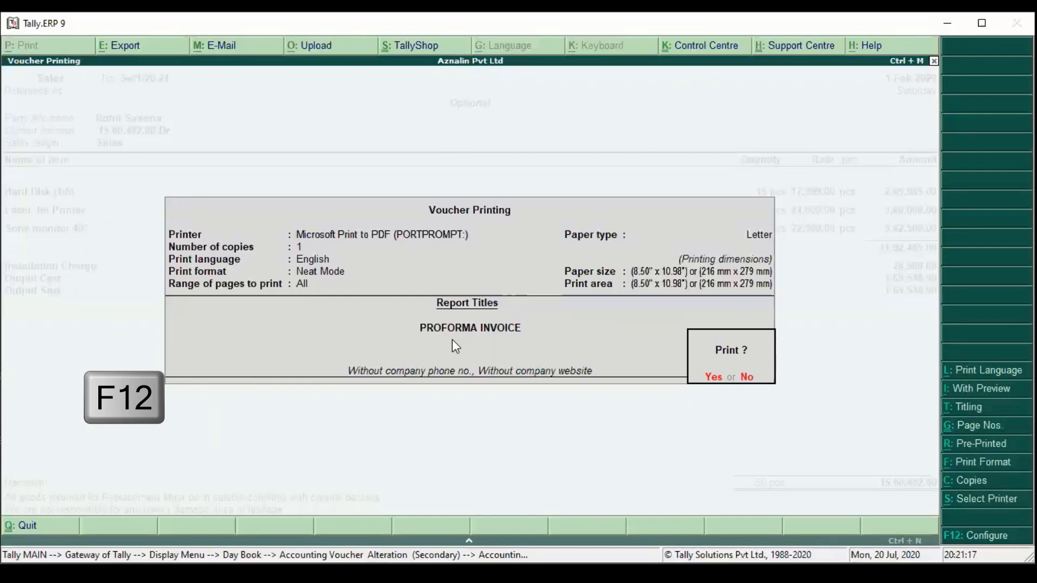
pyautogui.press('F12')
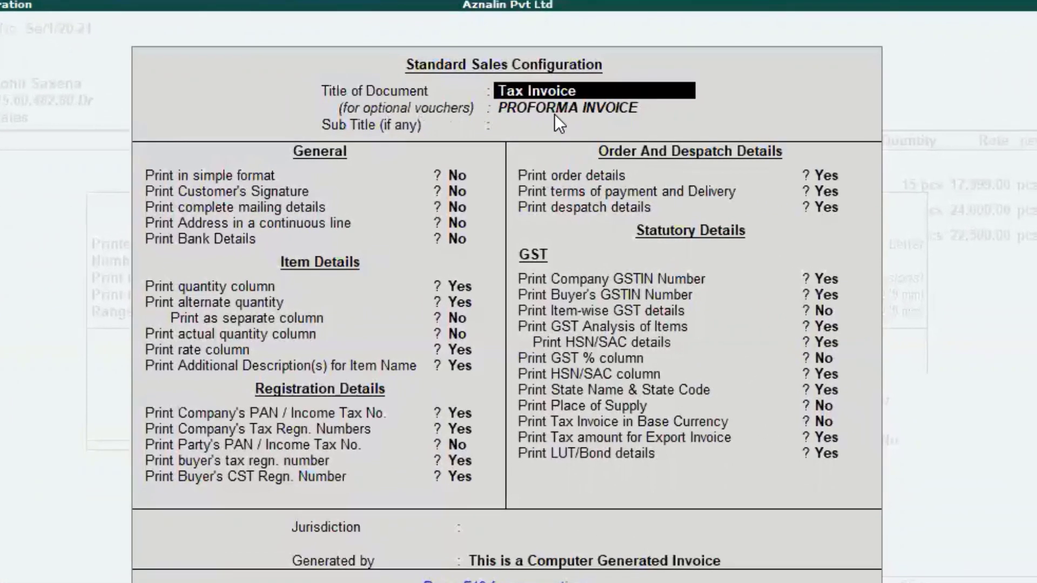
pyautogui.press('Return')
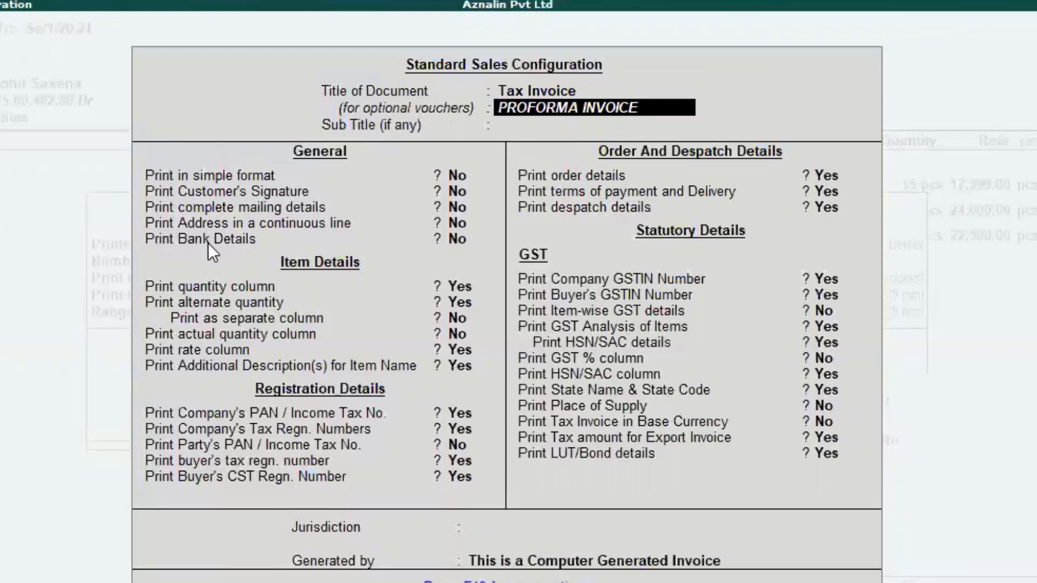
pyautogui.click(460, 238)
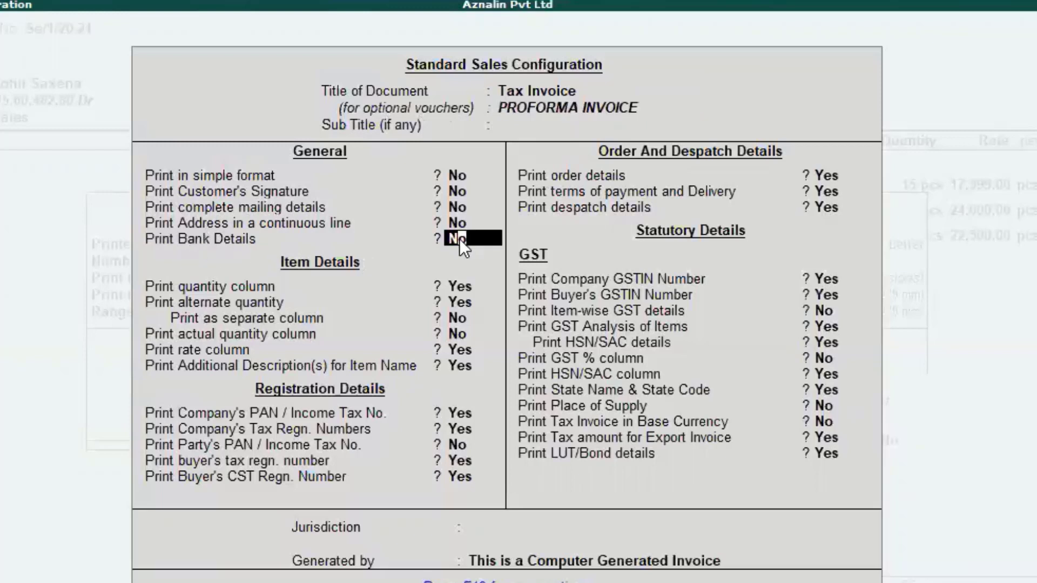
pyautogui.press('Return')
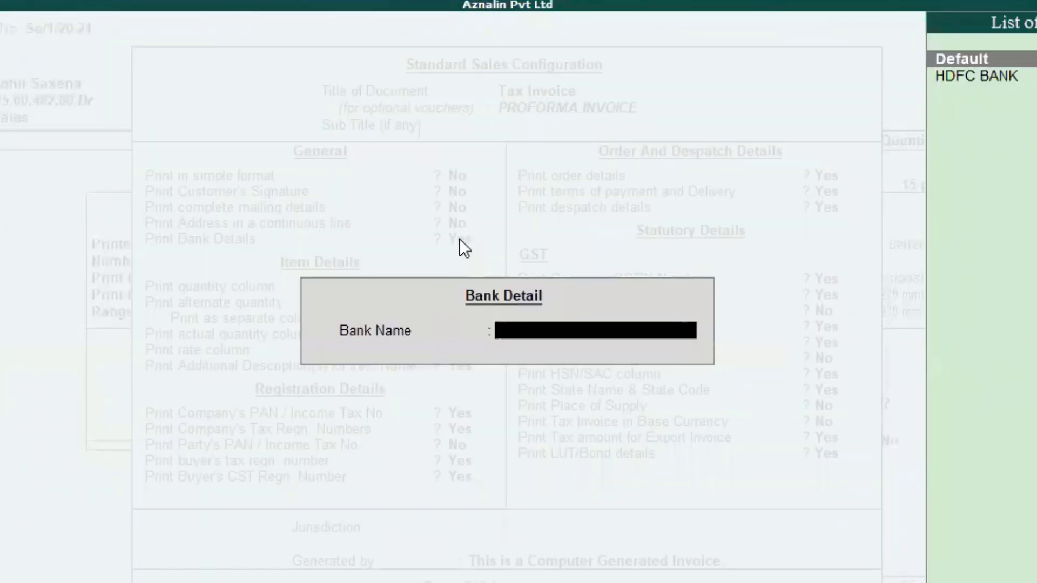
pyautogui.press('Down')
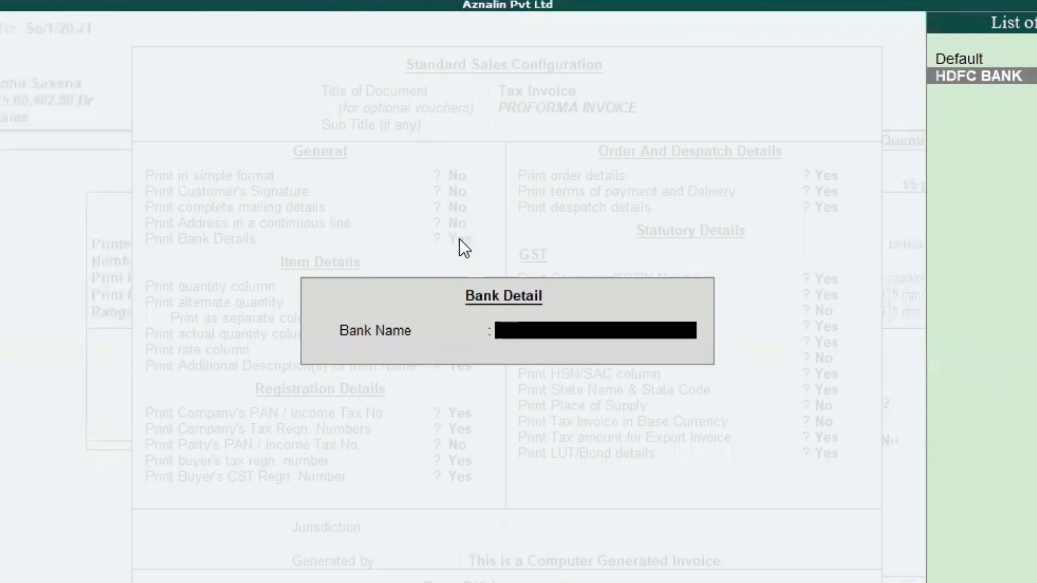
pyautogui.press('Return')
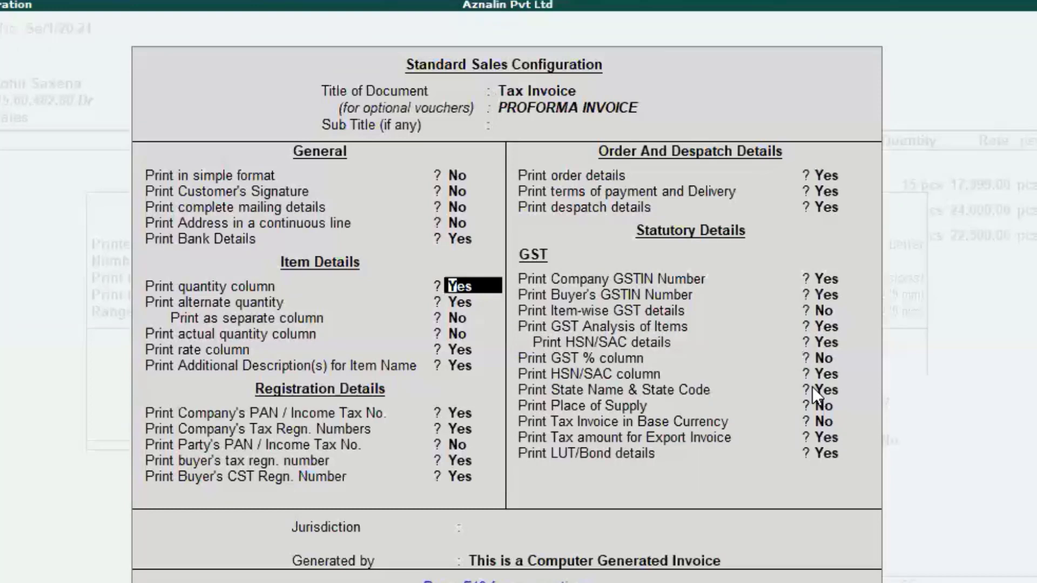
# - Set Print narration and Print narration for each entry to Yes in the Advanced Sales Configuration and accept it
pyautogui.hotkey('ctrl', 'a')
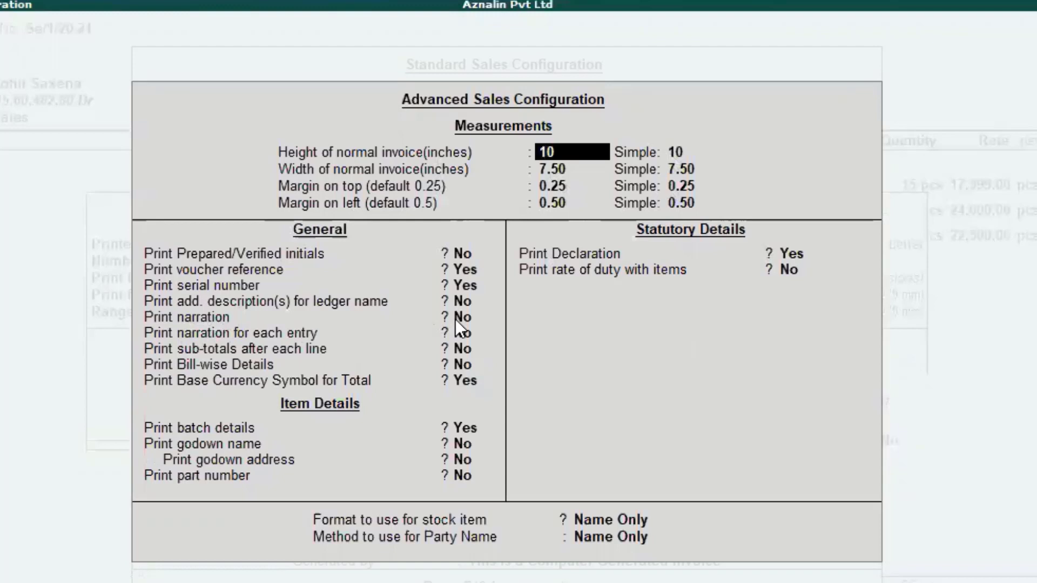
pyautogui.click(464, 254)
pyautogui.press('Return')
pyautogui.press('Return')
pyautogui.press('Return')
pyautogui.press('Return')
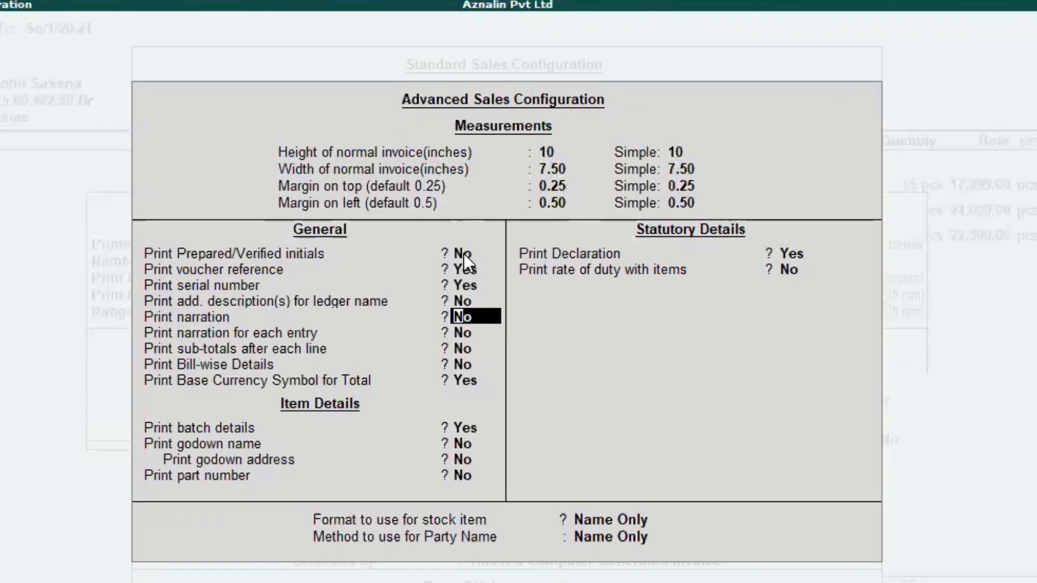
pyautogui.write('y')
pyautogui.press('Return')
pyautogui.write('y')
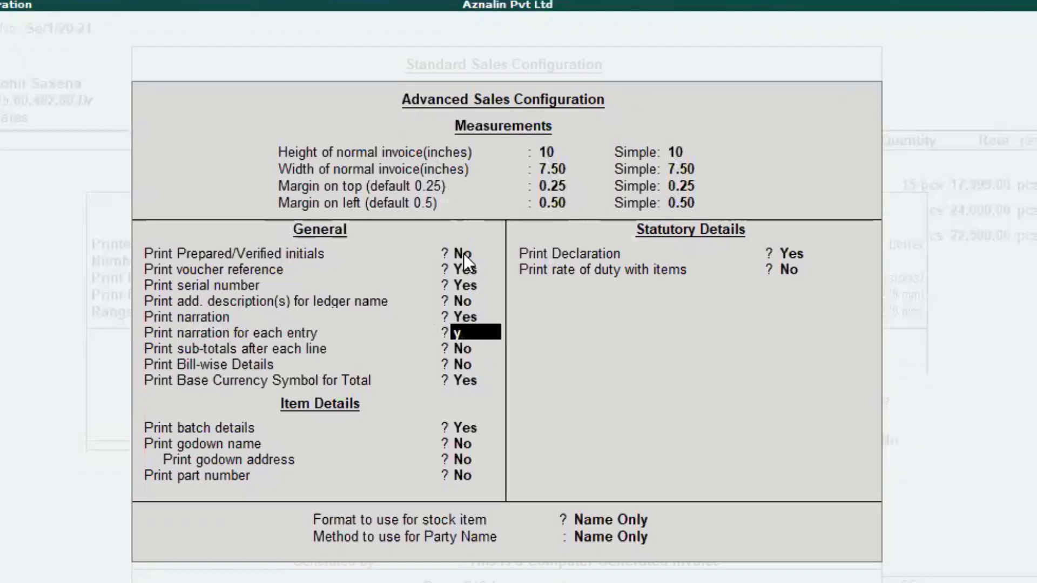
pyautogui.press('Return')
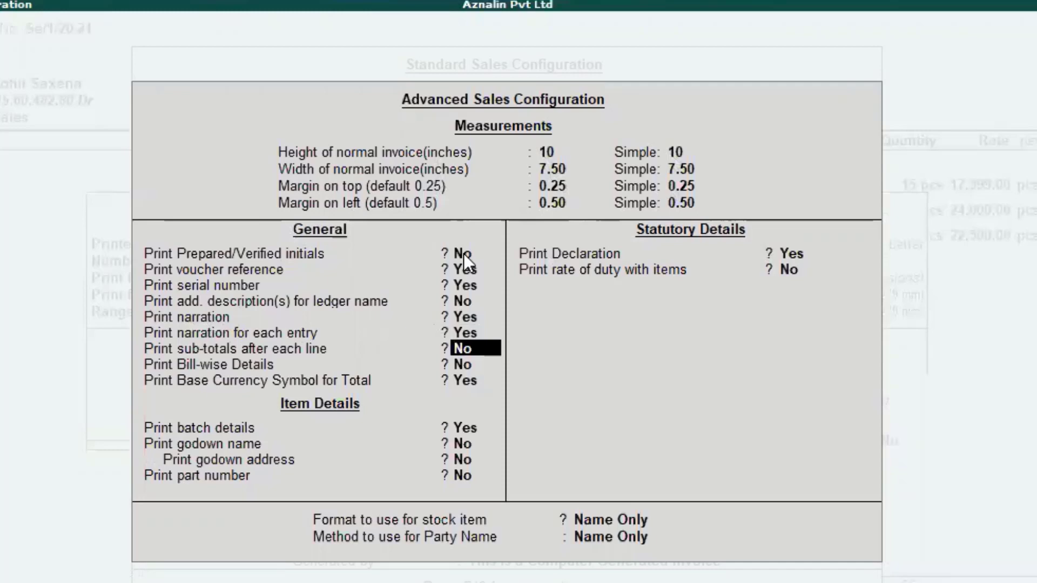
pyautogui.press('Return')
pyautogui.press('Return')
pyautogui.press('Return')
pyautogui.press('Return')
pyautogui.press('Return')
pyautogui.press('Return')
pyautogui.press('Return')
pyautogui.press('Return')
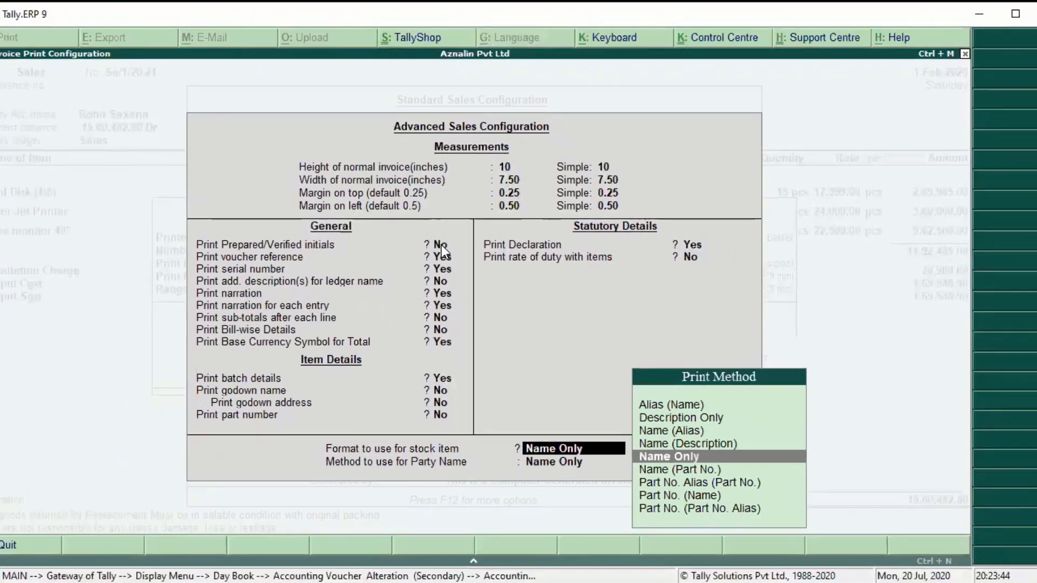
pyautogui.press('Return')
pyautogui.press('Return')
# - Accept the remaining options of the Standard Sales Configuration and return to Voucher Printing
pyautogui.press('Return')
pyautogui.press('Return')
pyautogui.press('Return')
pyautogui.press('Return')
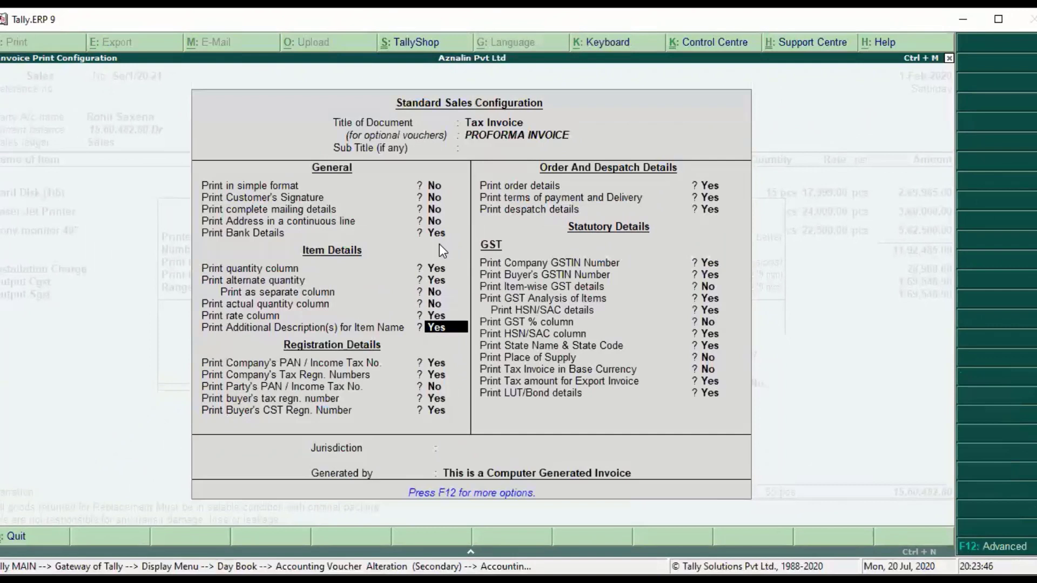
pyautogui.press('Return')
pyautogui.press('Return')
pyautogui.press('Return')
pyautogui.press('Return')
pyautogui.press('Return')
pyautogui.press('Return')
pyautogui.press('Return')
pyautogui.press('Return')
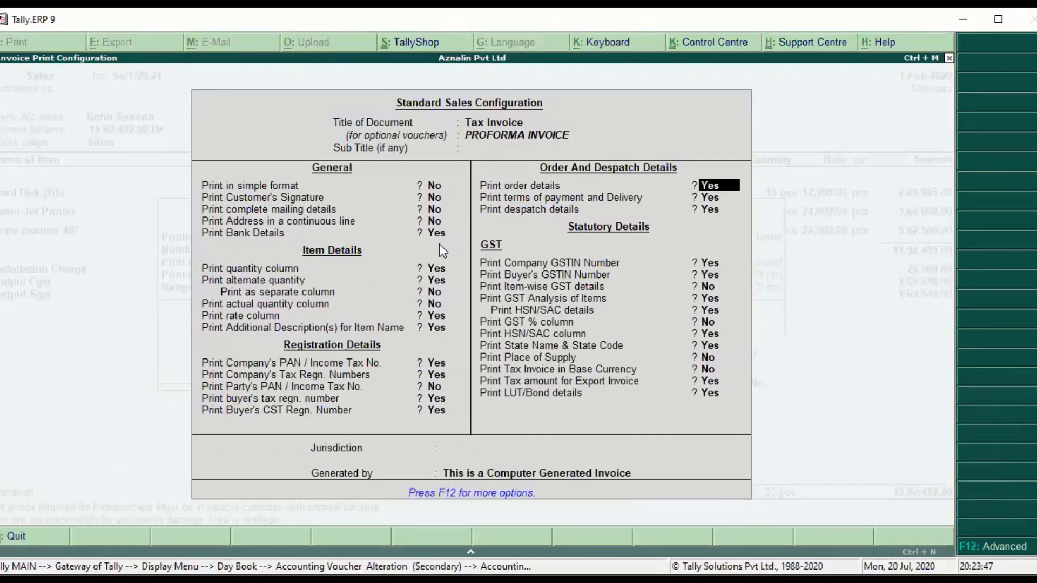
pyautogui.press('Return')
pyautogui.press('Return')
pyautogui.press('Return')
pyautogui.press('Return')
pyautogui.press('Return')
pyautogui.press('Return')
pyautogui.press('Return')
pyautogui.press('Return')
pyautogui.press('Return')
pyautogui.press('Return')
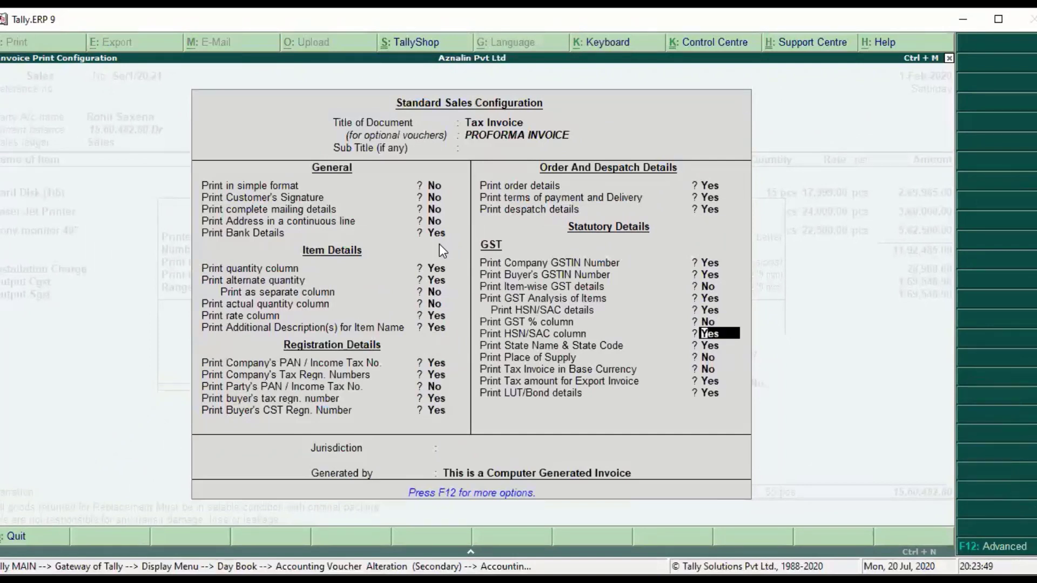
pyautogui.press('Return')
pyautogui.press('Return')
pyautogui.press('Return')
pyautogui.press('Return')
pyautogui.press('Return')
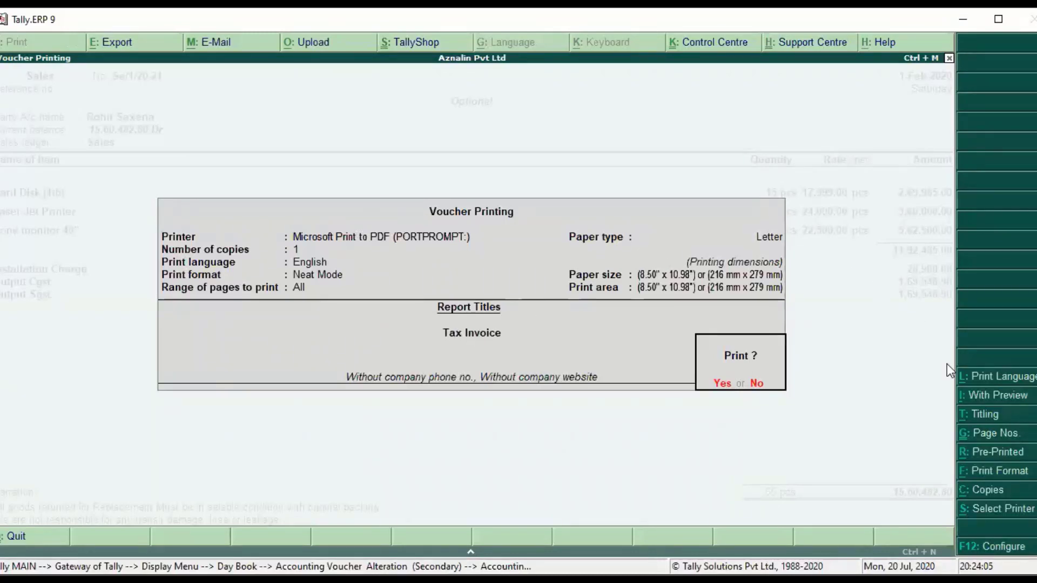
# - Preview the invoice print, enlarge it and examine the title, items, tax analysis, remarks and bank details, and close the preview
pyautogui.hotkey('alt', 'i')
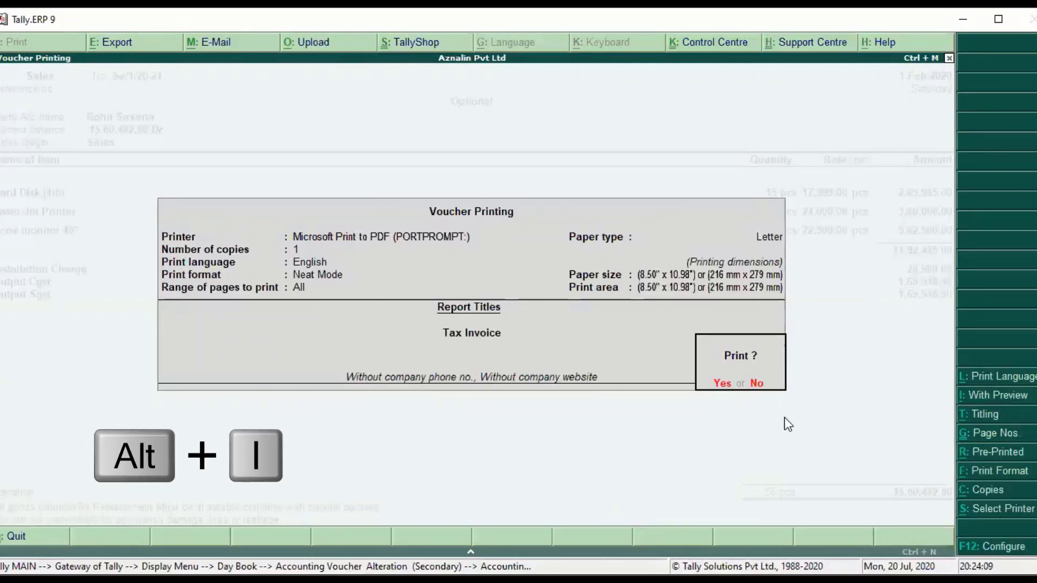
pyautogui.hotkey('alt', 'i')
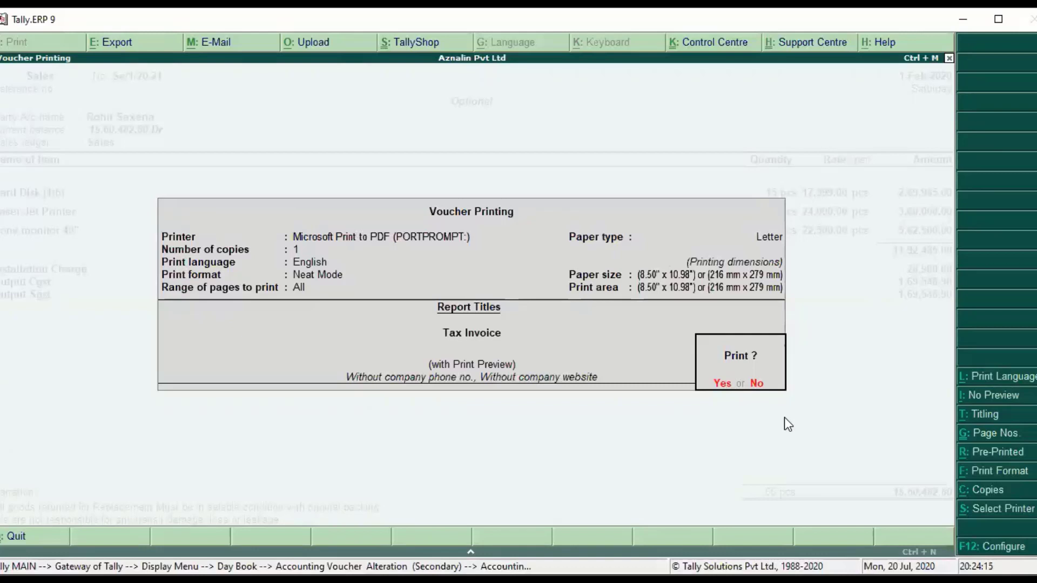
pyautogui.press('Return')
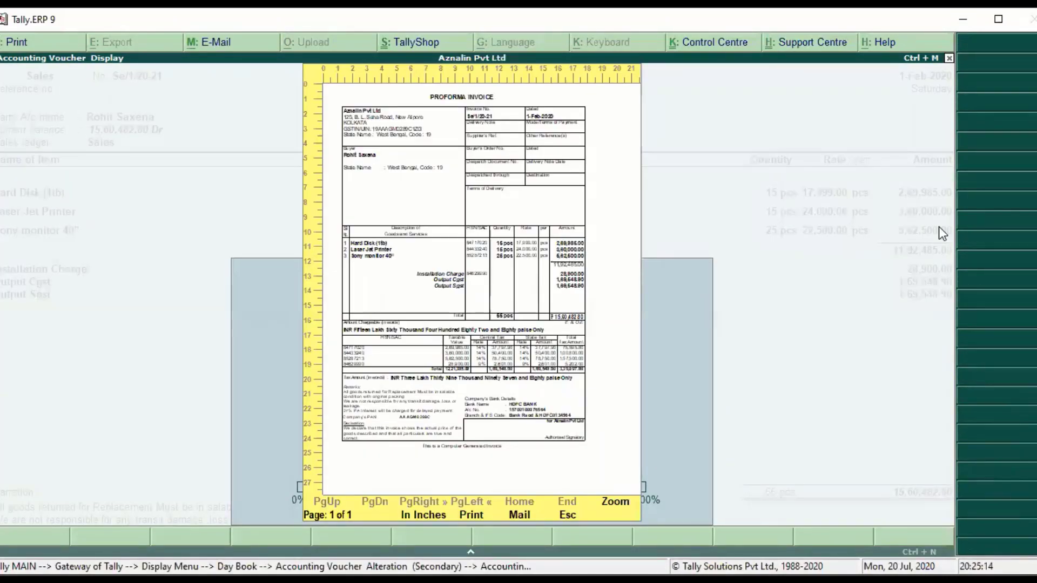
pyautogui.hotkey('alt', 'z')
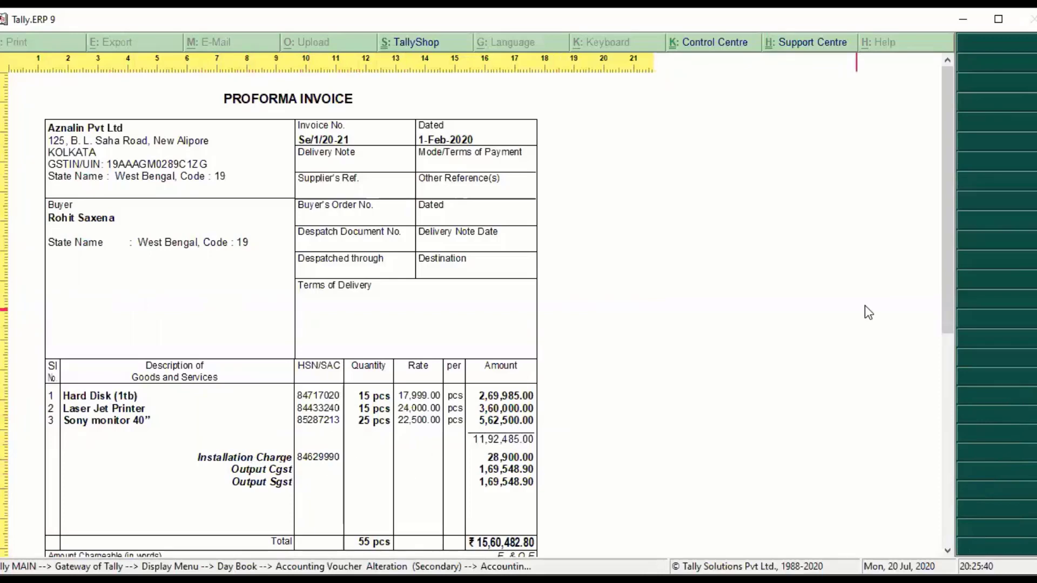
pyautogui.moveTo(945, 248); pyautogui.dragTo(961, 384)
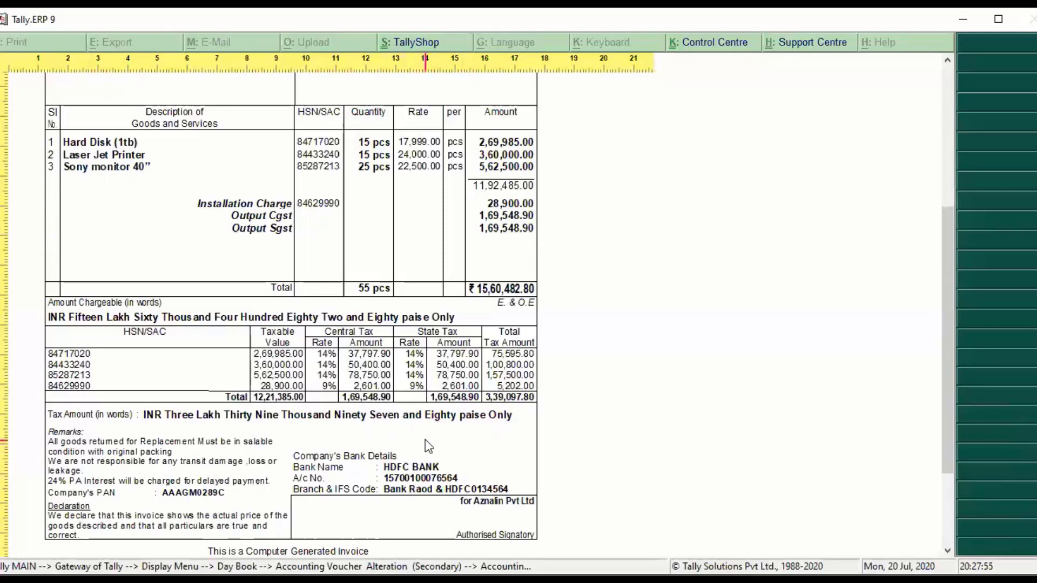
pyautogui.press('Escape')
pyautogui.press('Escape')
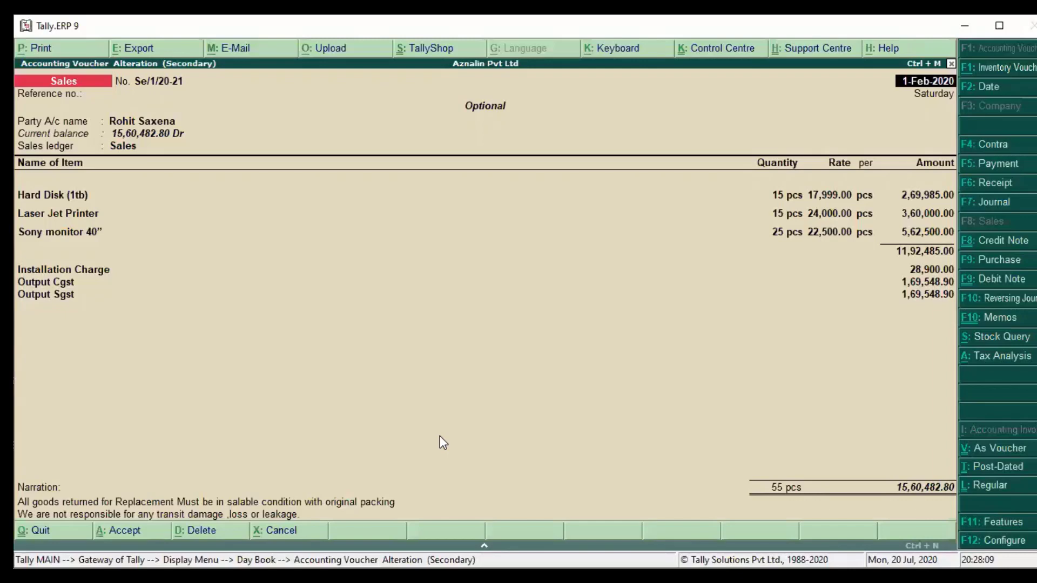
# - Save the optional sales voucher and leave the Day Book and Display Menu
pyautogui.hotkey('ctrl', 'a')
pyautogui.press('Escape')
pyautogui.press('Escape')
pyautogui.press('Escape')
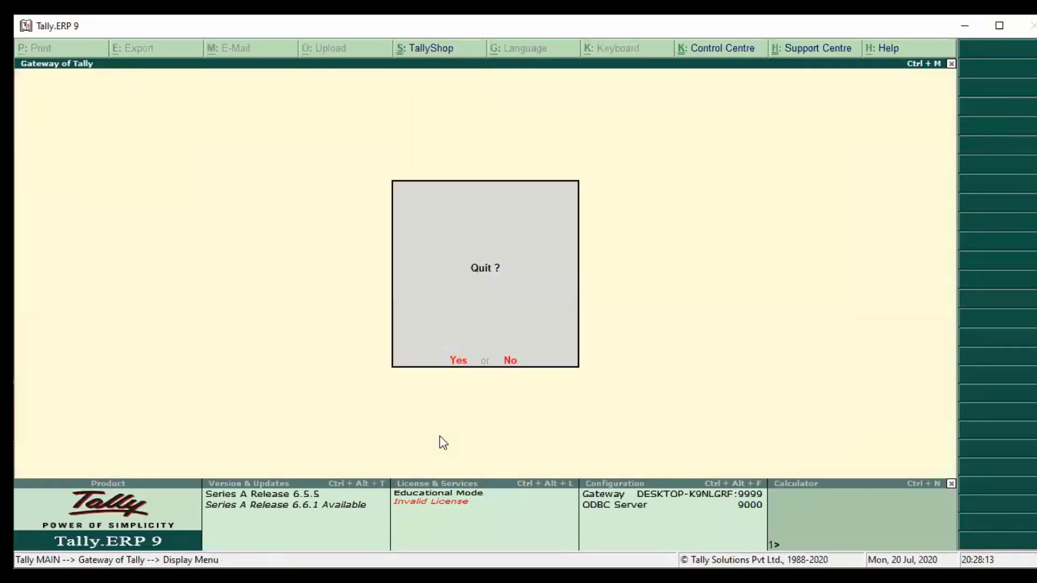
# - Cancel quitting Tally and open the Day Book
pyautogui.press('Escape')
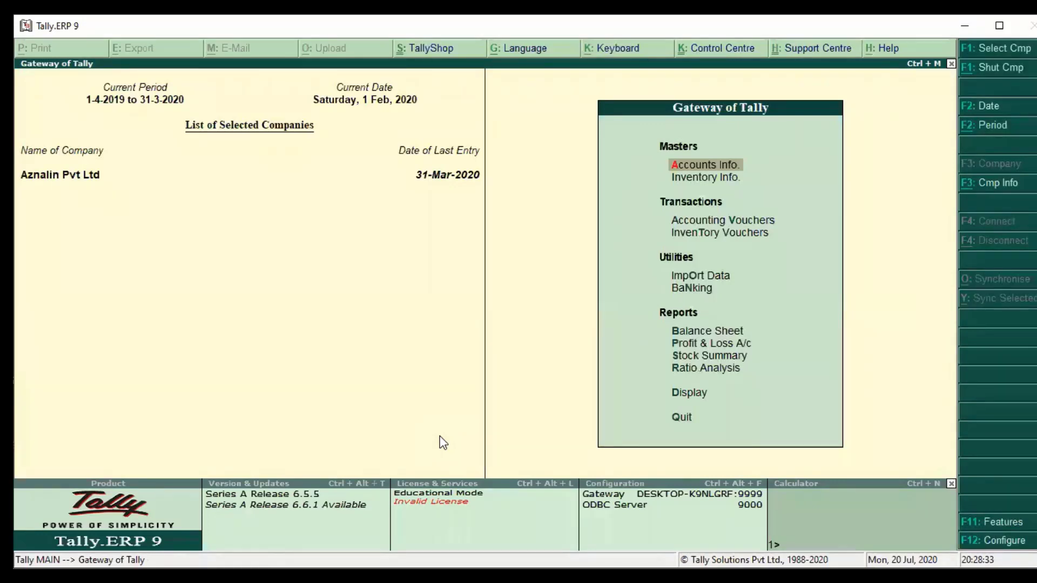
pyautogui.press('Down')
pyautogui.press('Down')
pyautogui.press('Down')
pyautogui.press('Down')
pyautogui.press('Down')
pyautogui.press('Down')
pyautogui.press('Down')
pyautogui.press('Down')
pyautogui.press('Down')
pyautogui.press('Down')
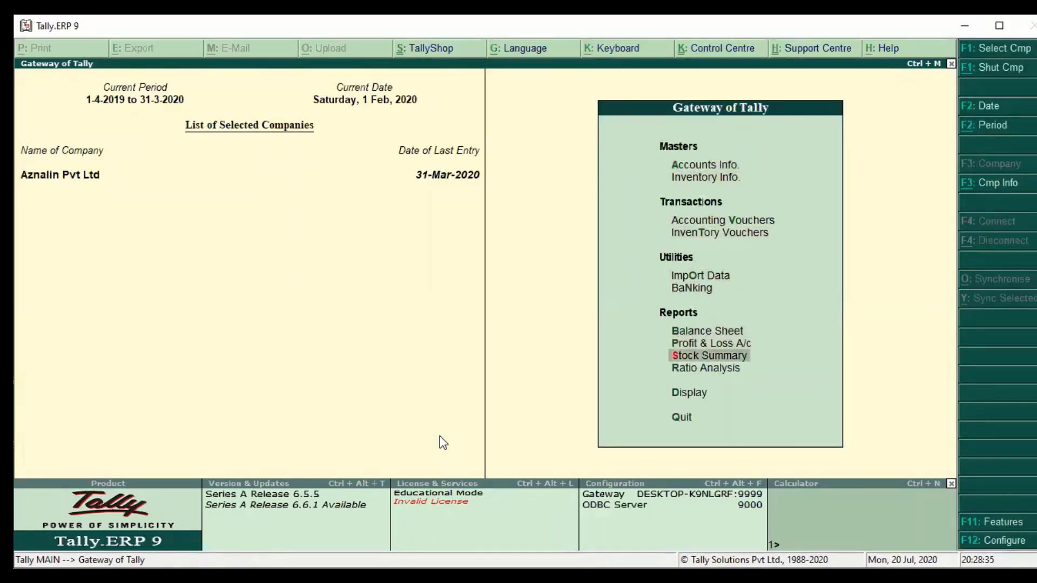
pyautogui.press('Return')
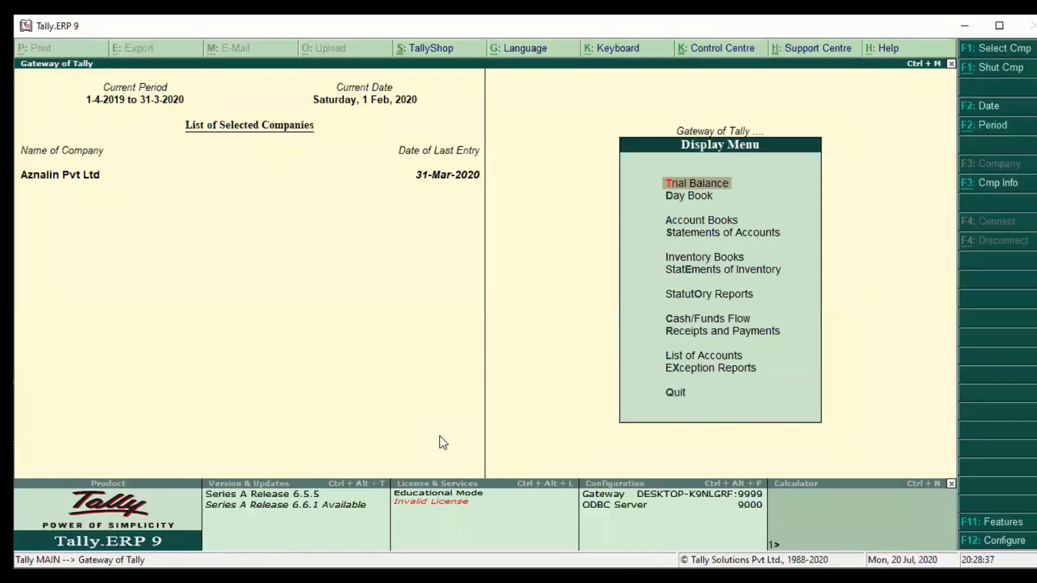
pyautogui.press('Down')
pyautogui.press('Return')
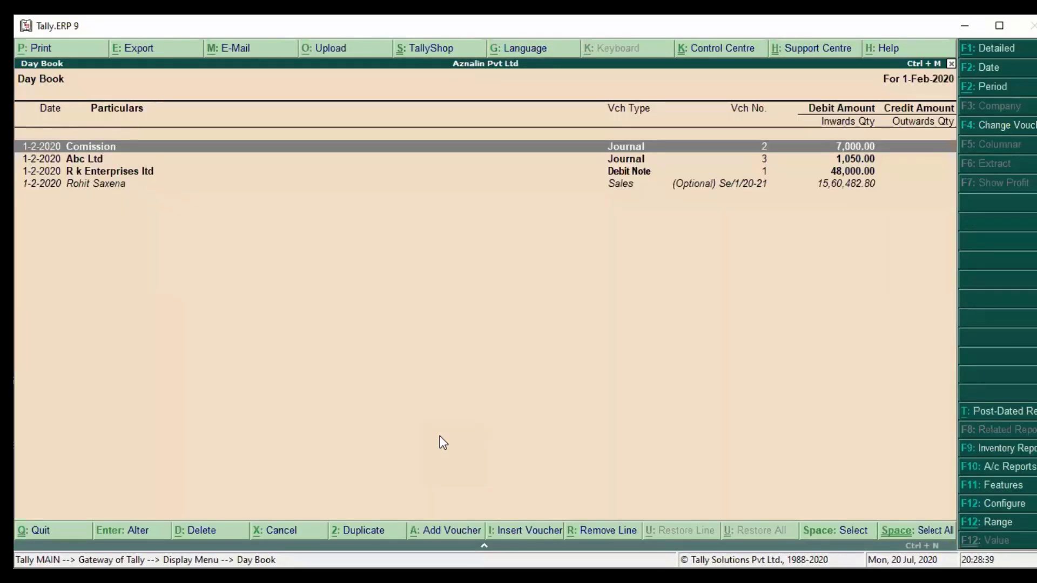
# - Examine the optional sales voucher's entry in the Day Book and return to the Gateway of Tally
pyautogui.press('Down')
pyautogui.press('Down')
pyautogui.press('Down')
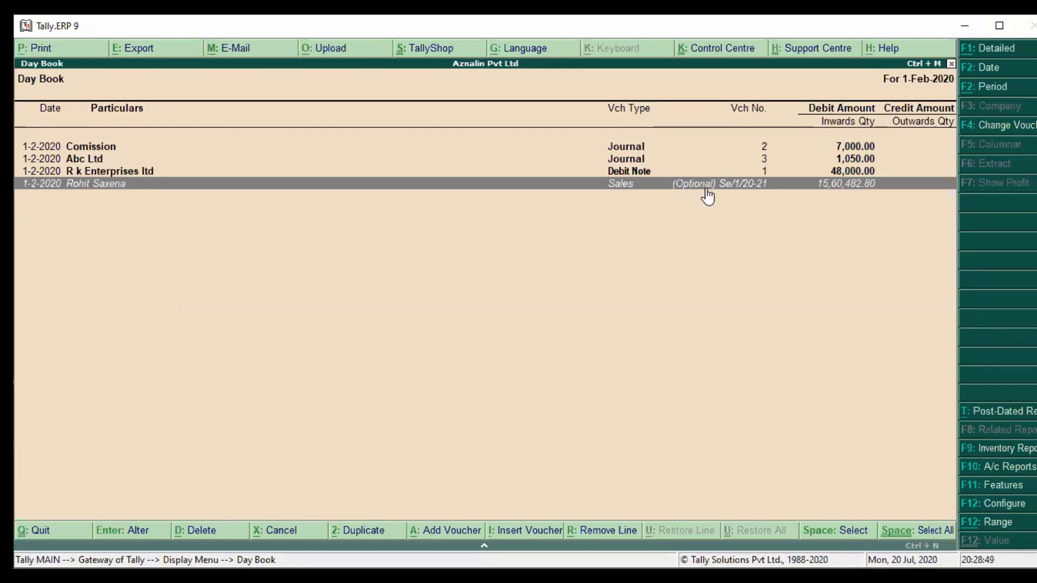
pyautogui.press('Escape')
pyautogui.press('Escape')
pyautogui.press('Escape')
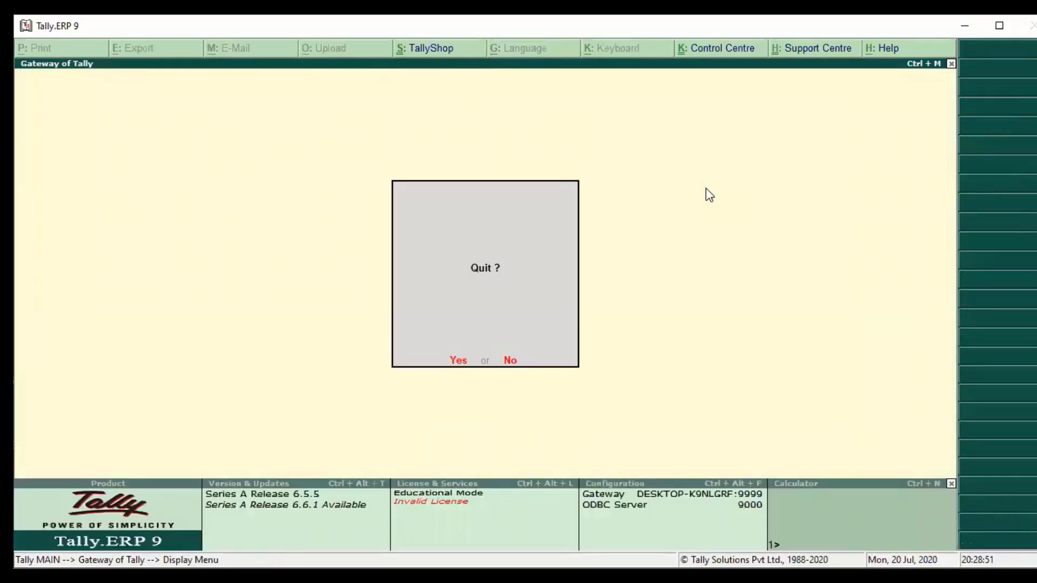
pyautogui.press('Escape')
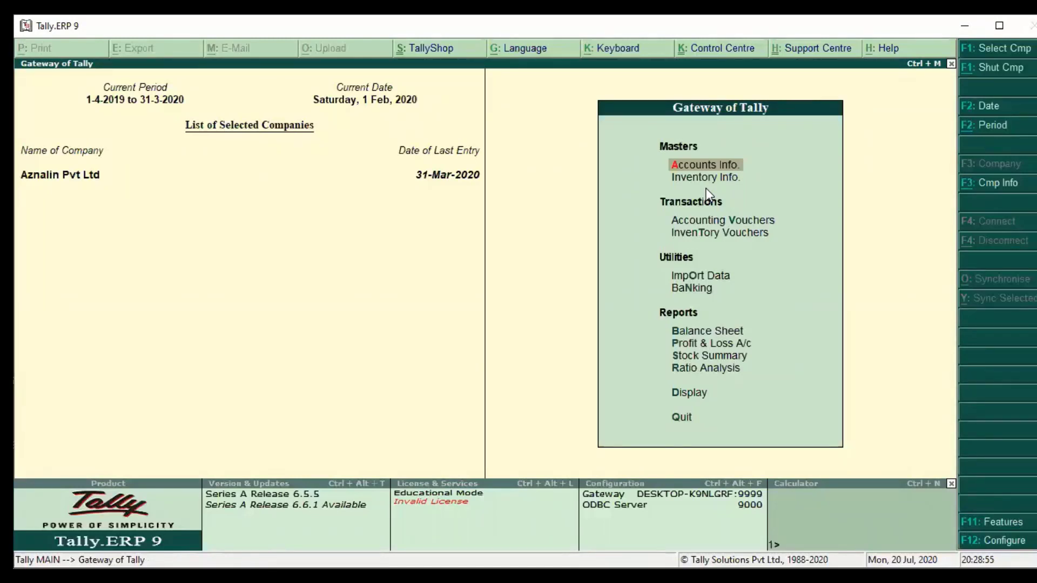
# - Open the Exception Reports from the Display Menu
pyautogui.press('d')
pyautogui.press('Down')
pyautogui.press('Down')
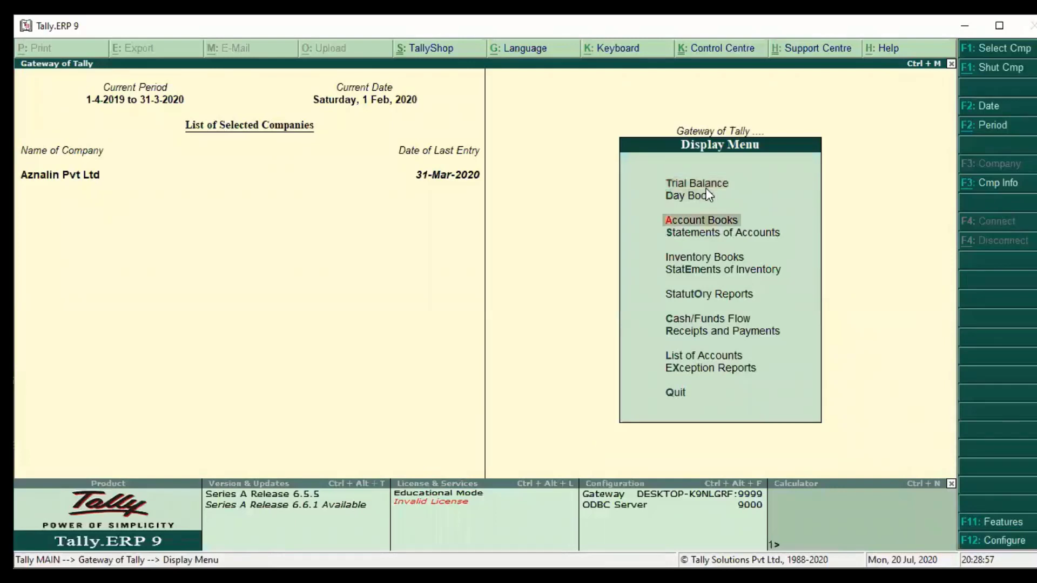
pyautogui.press('Down')
pyautogui.press('Down')
pyautogui.press('Down')
pyautogui.press('Down')
pyautogui.press('Down')
pyautogui.press('Down')
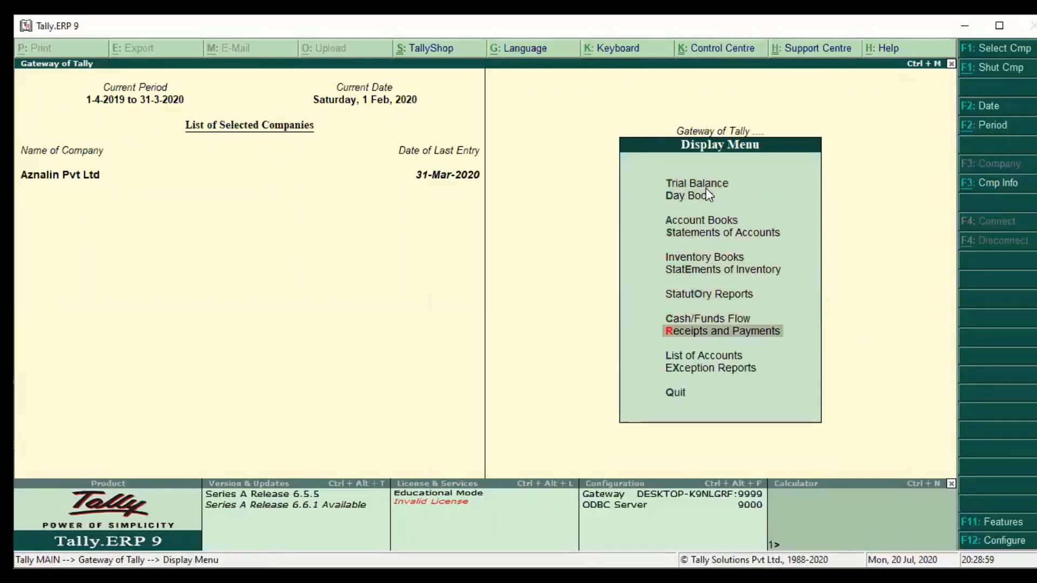
pyautogui.press('Down')
pyautogui.press('Down')
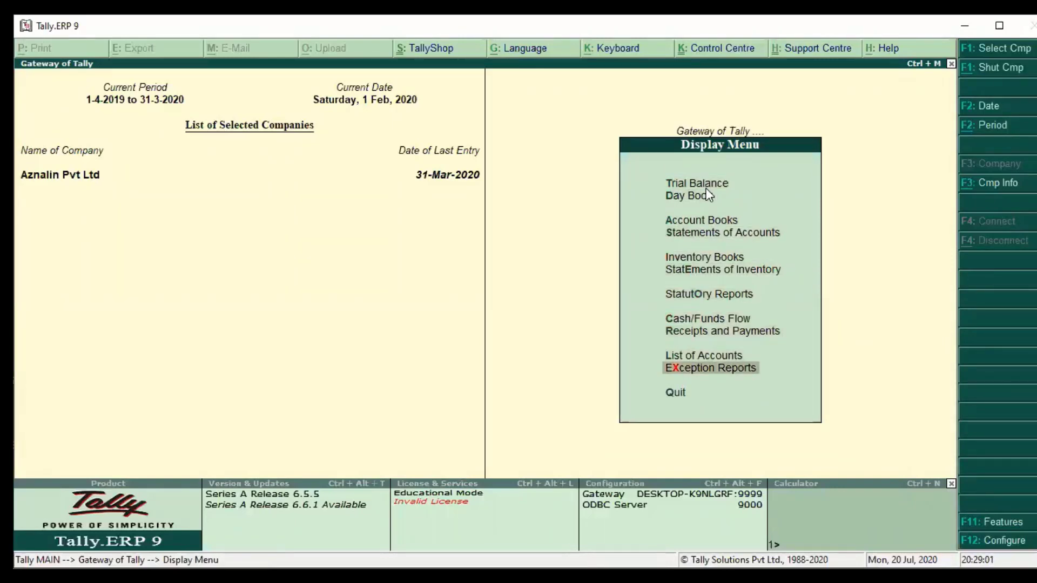
pyautogui.press('Return')
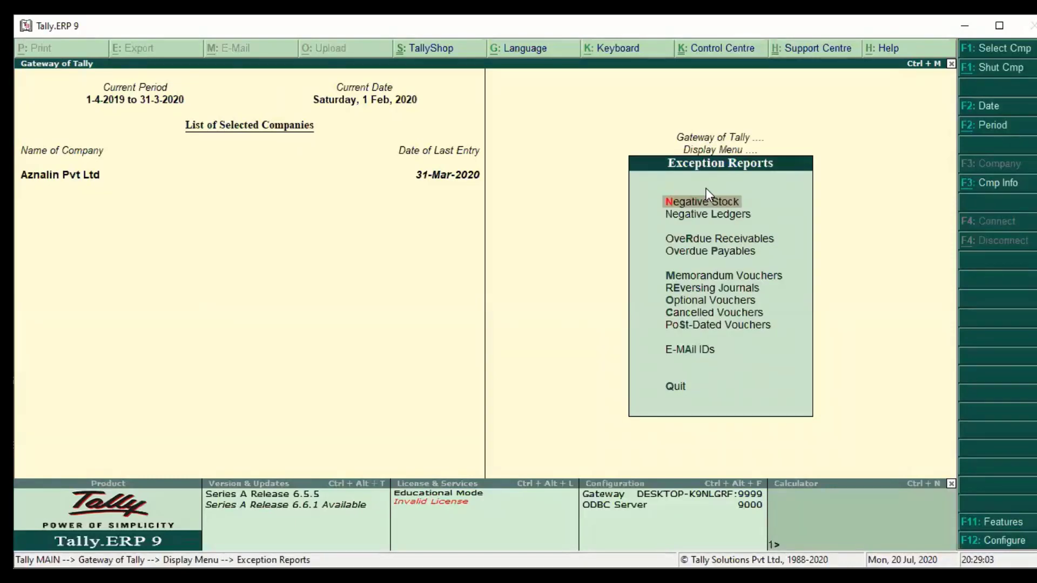
# - Show the register of all Optional Vouchers
pyautogui.press('Down')
pyautogui.press('Down')
pyautogui.press('Down')
pyautogui.press('Down')
pyautogui.press('Down')
pyautogui.press('Down')
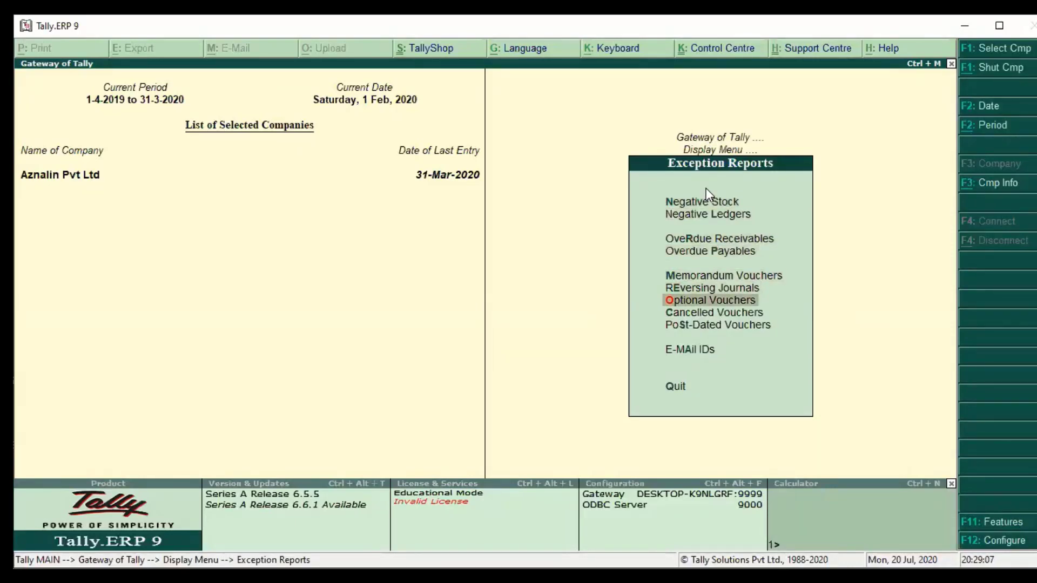
pyautogui.press('Return')
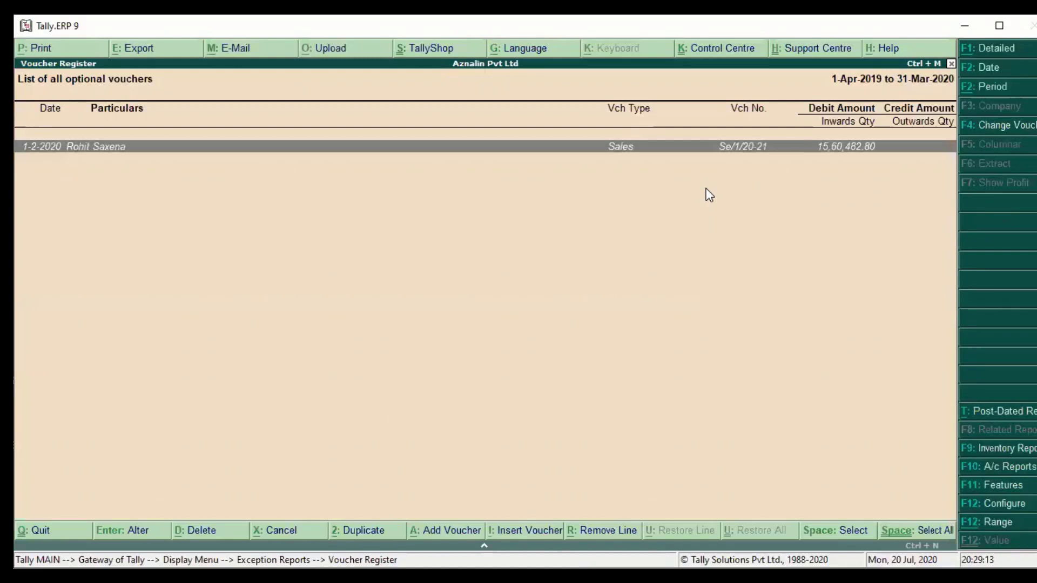
# - Switch the listed optional sales voucher to Regular and open its print preview
pyautogui.press('Return')
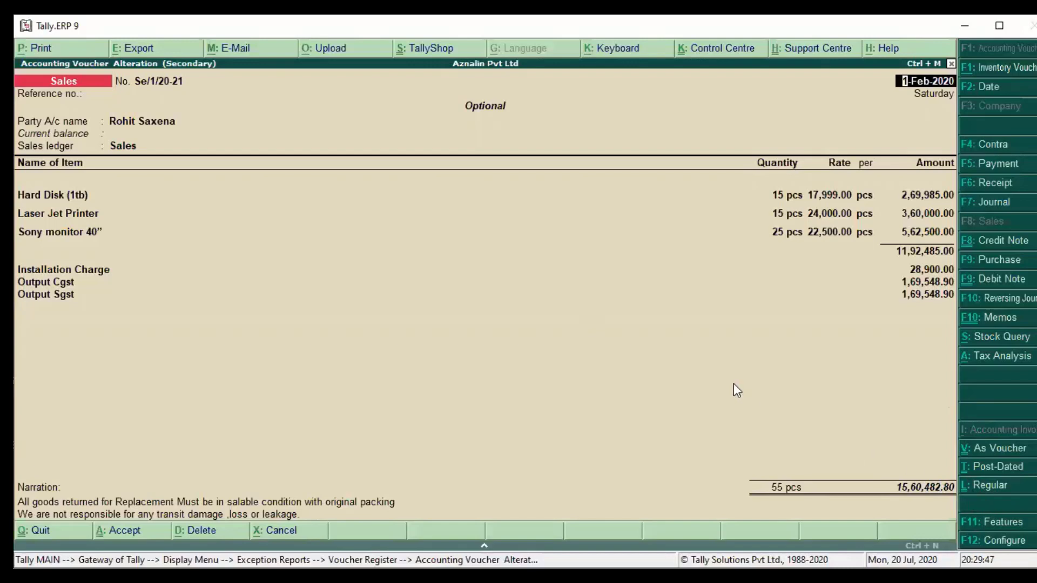
pyautogui.hotkey('ctrl', 'l')
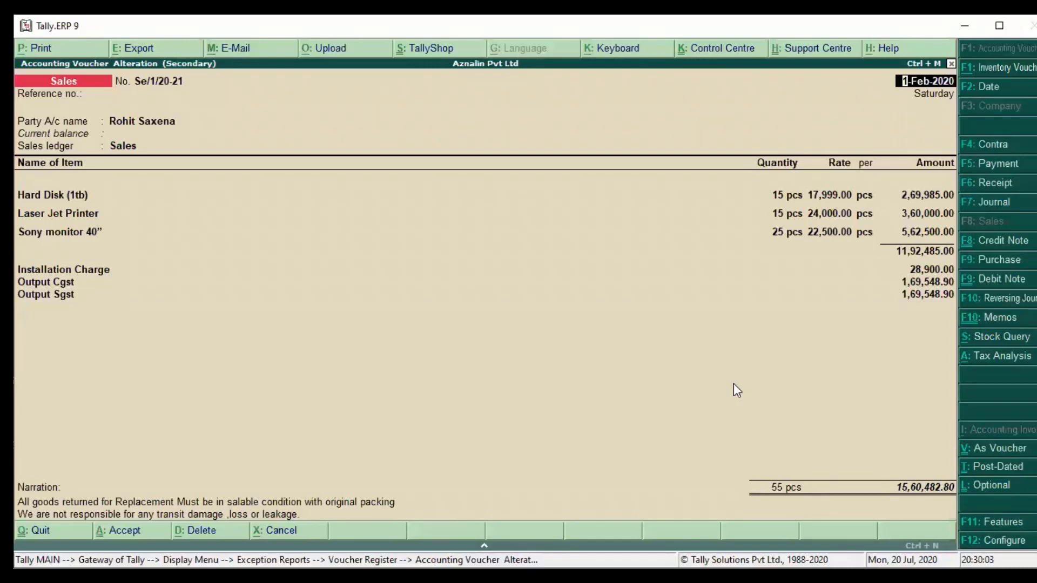
pyautogui.hotkey('alt', 'p')
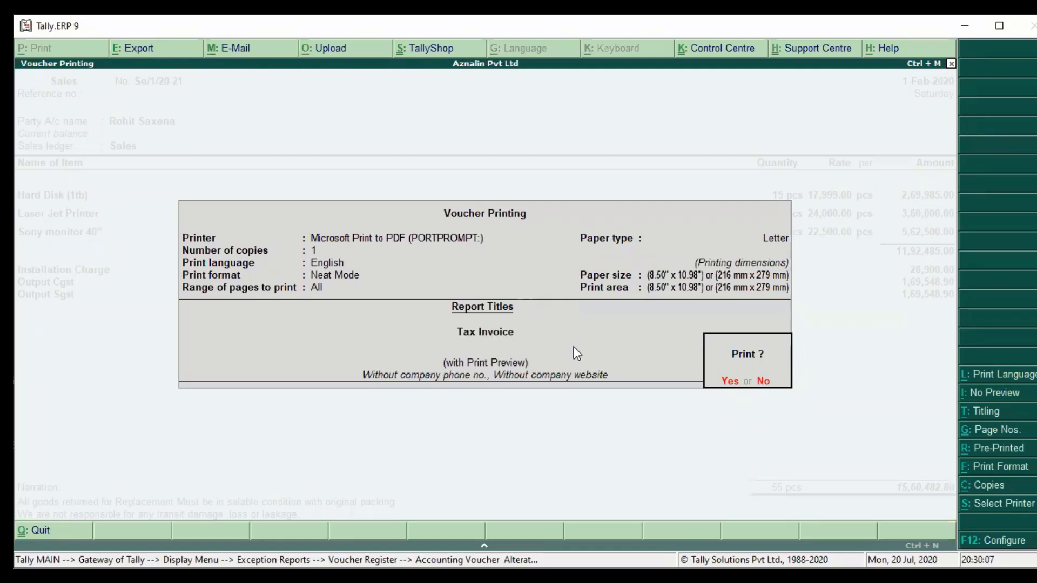
pyautogui.press('Return')
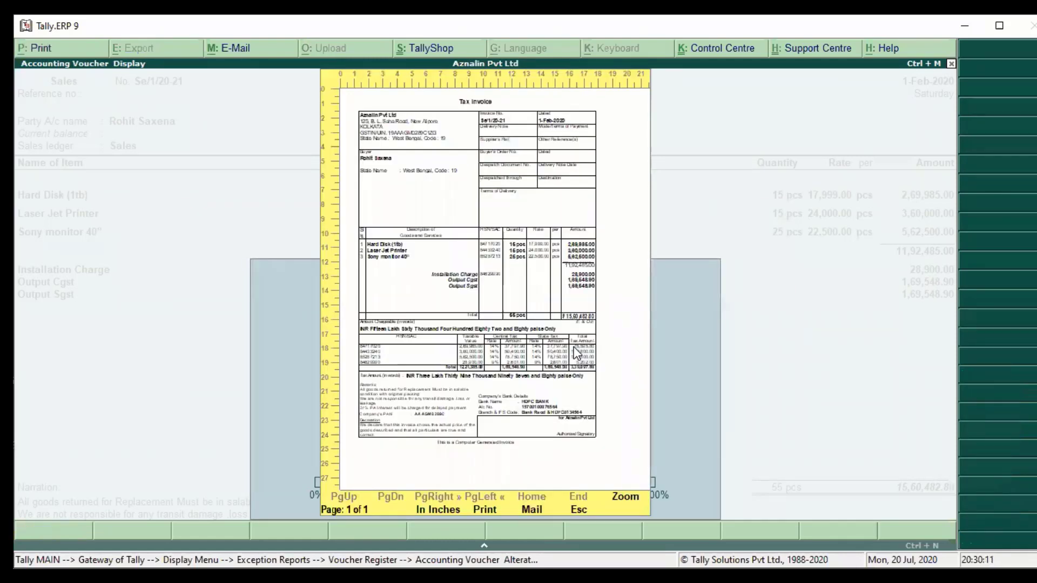
# - Enlarge the invoice preview, examine its title, items and tax amounts, and close the preview
pyautogui.hotkey('alt', 'z')
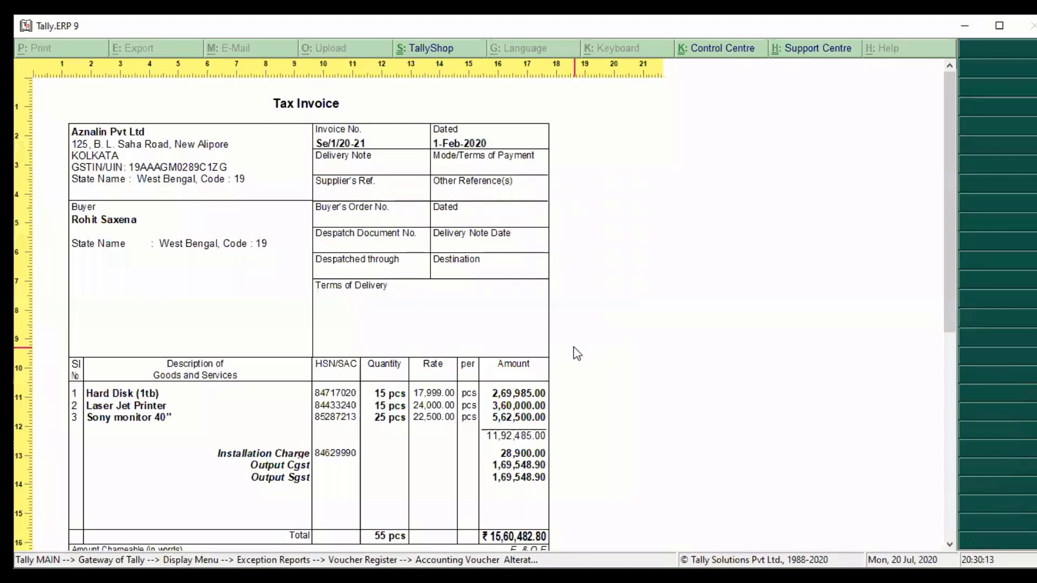
pyautogui.scroll(-3, 576, 354)
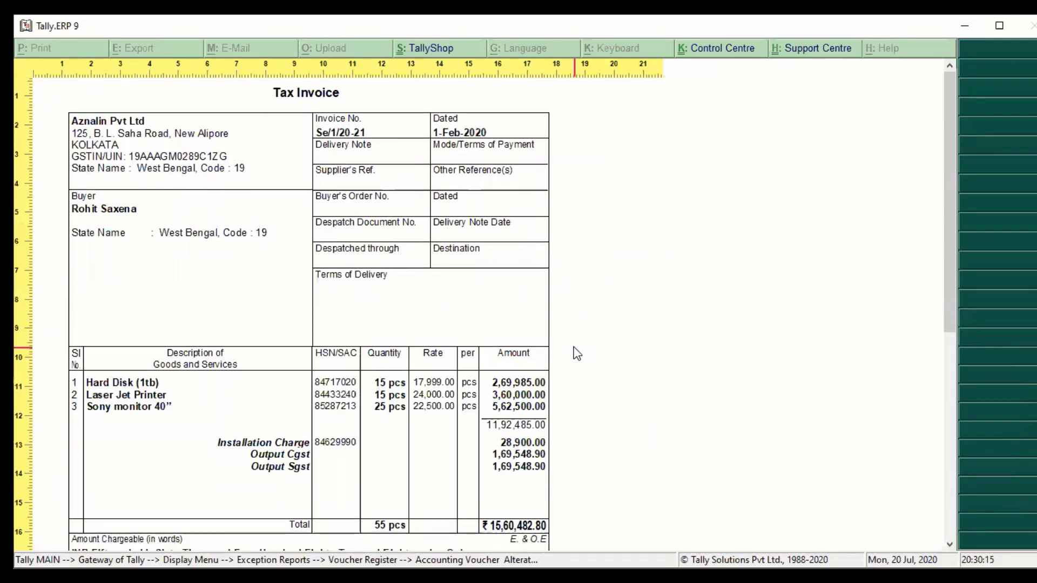
pyautogui.scroll(-1, 577, 354)
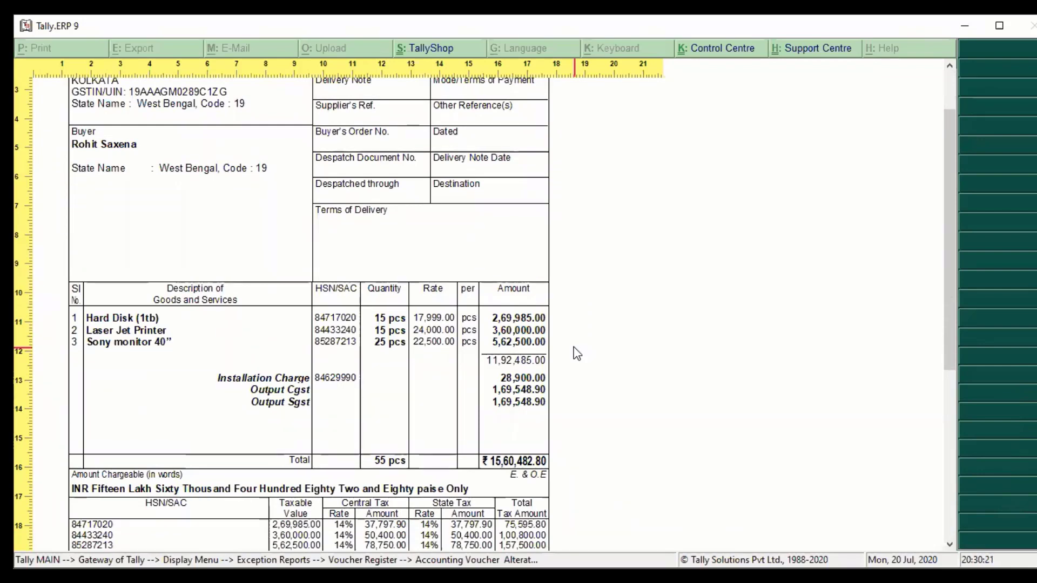
pyautogui.press('Escape')
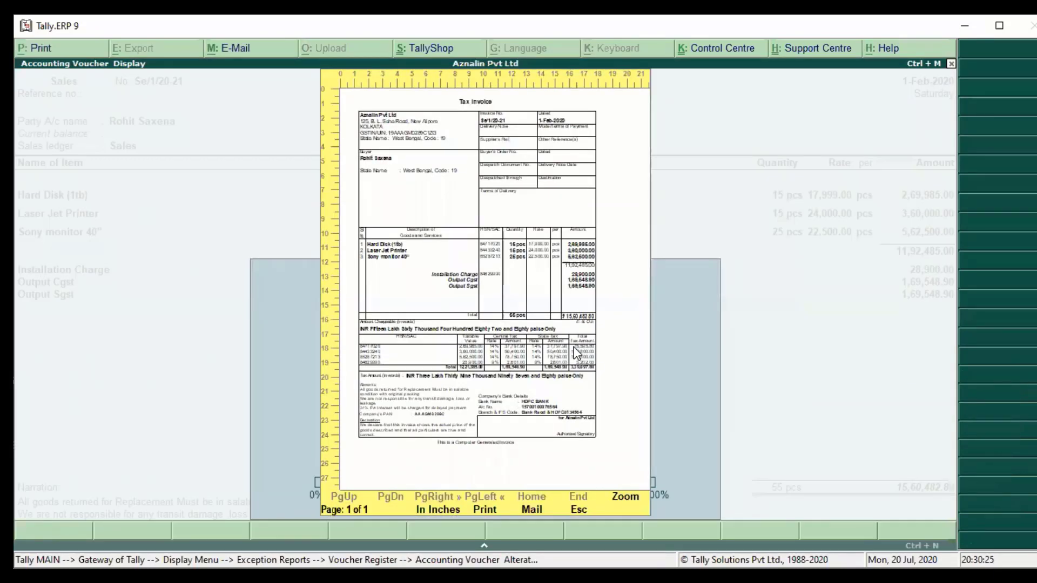
pyautogui.press('Escape')
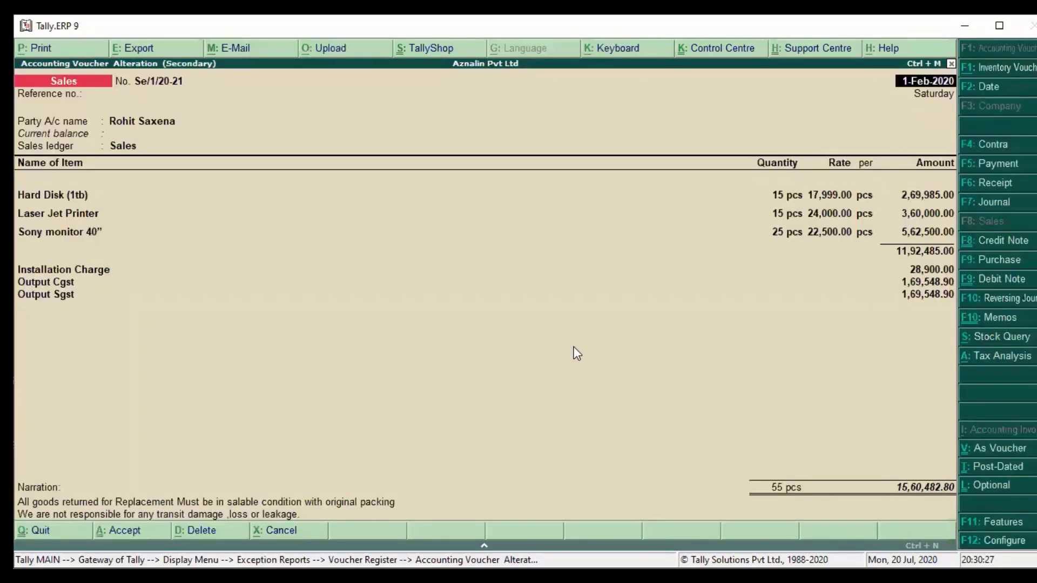
# - Leave the sales voucher without saving it and return to the Gateway of Tally
pyautogui.press('Escape')
pyautogui.press('Escape')
pyautogui.press('Escape')
pyautogui.press('Escape')
pyautogui.press('Escape')
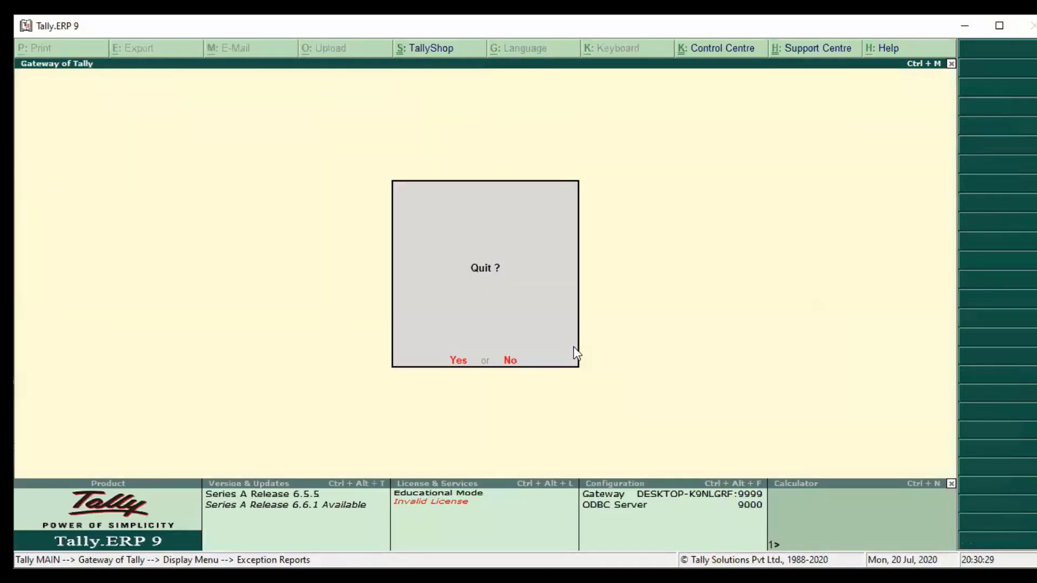
pyautogui.press('Escape')
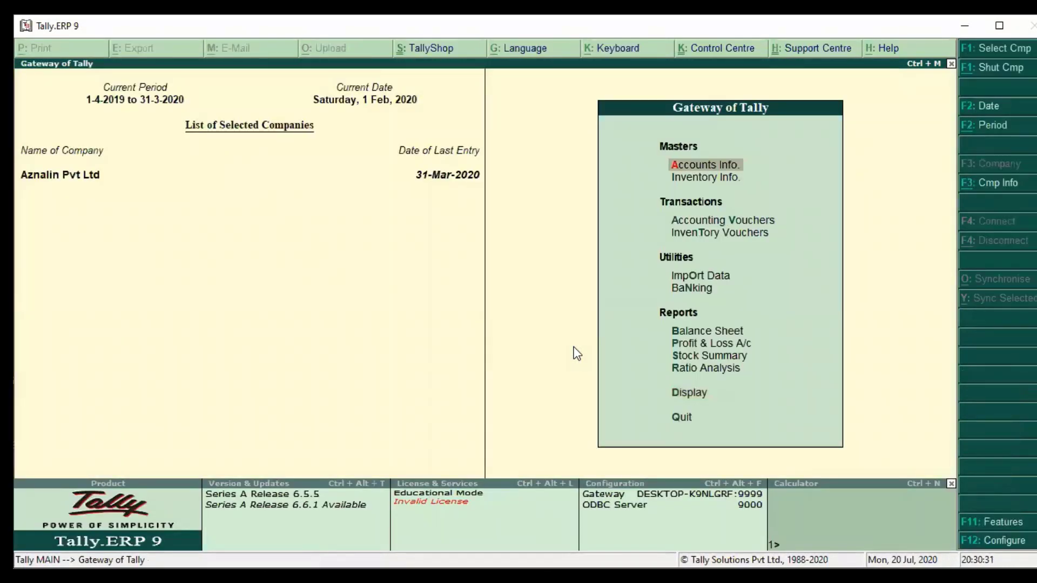